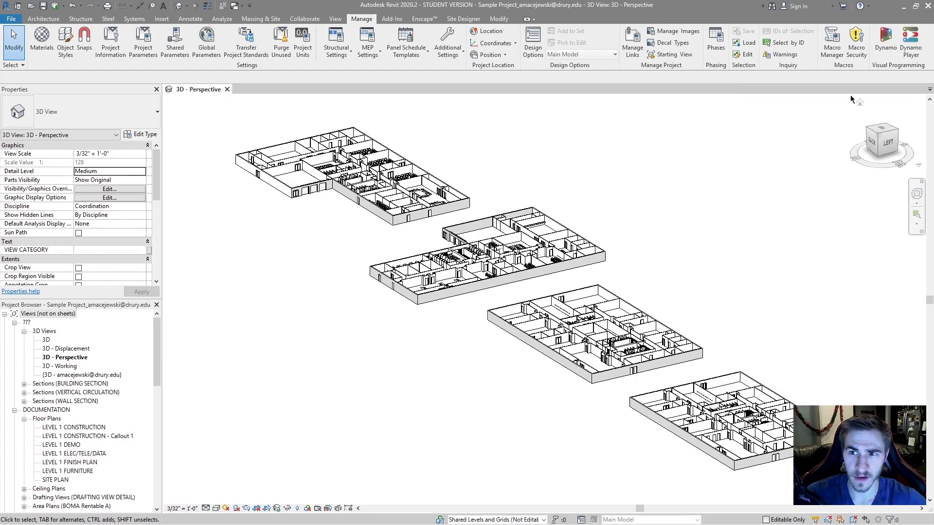
Step: Open Dynamo Player from the Manage tab and scroll its sample scripts, all marked Ready
{"action": "left_click", "coordinate": [907, 59]}
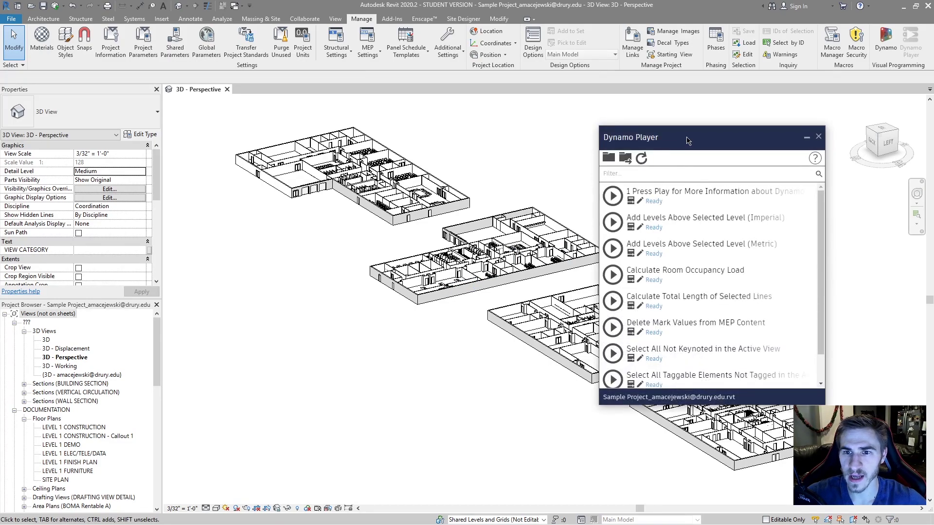
{"action": "left_click_drag", "start_coordinate": [687, 138], "coordinate": [693, 130]}
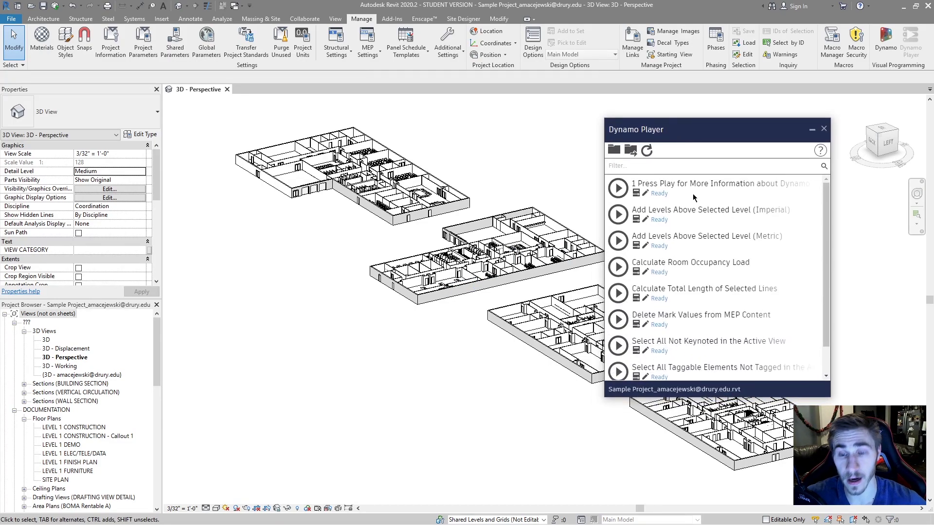
{"action": "scroll", "coordinate": [705, 195], "scroll_direction": "down", "scroll_amount": 1}
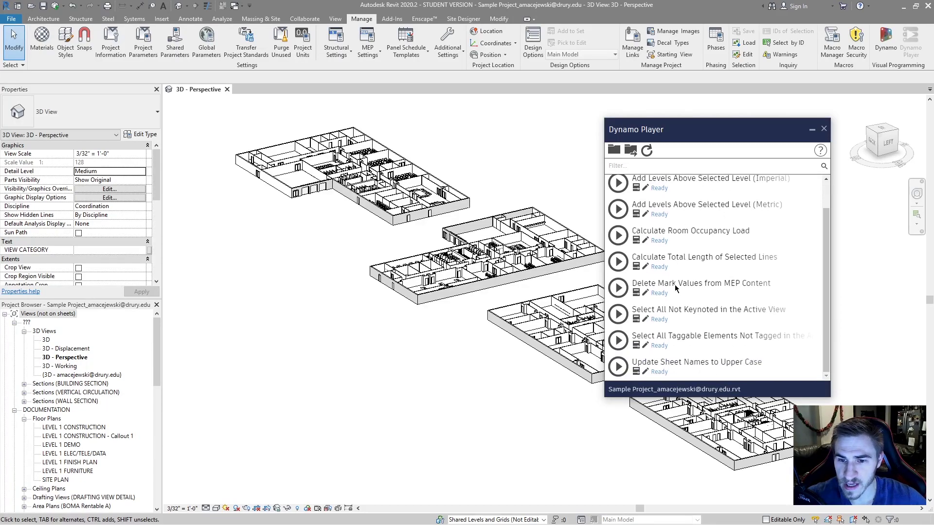
{"action": "scroll", "coordinate": [679, 287], "scroll_direction": "up", "scroll_amount": 1}
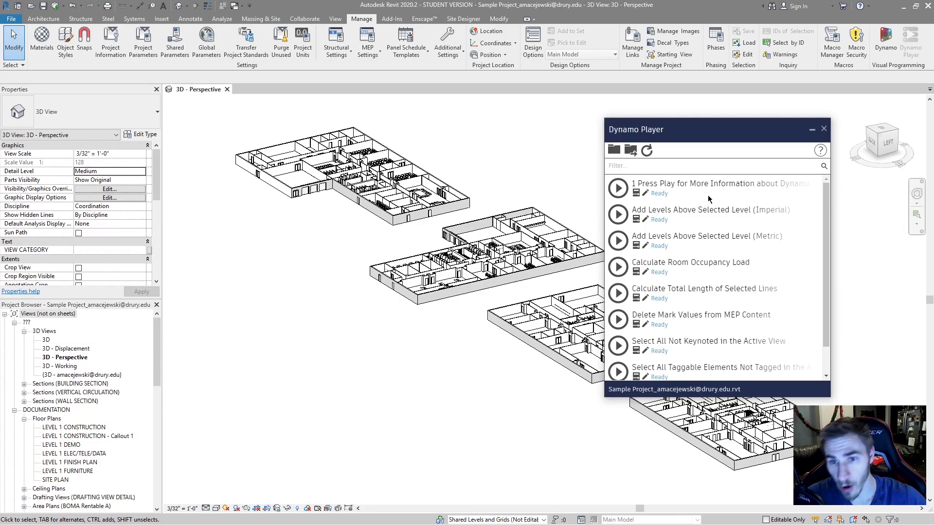
{"action": "scroll", "coordinate": [715, 239], "scroll_direction": "down", "scroll_amount": 1}
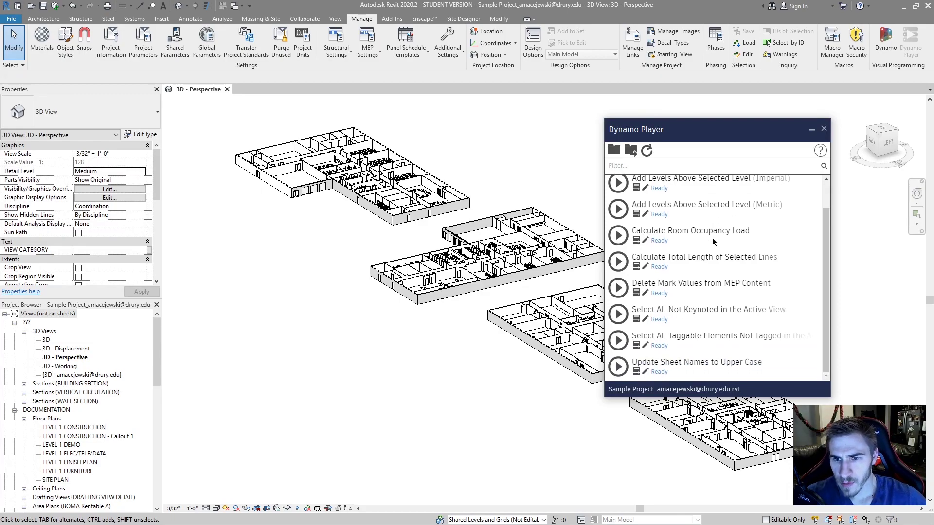
{"action": "scroll", "coordinate": [725, 335], "scroll_direction": "up", "scroll_amount": 1}
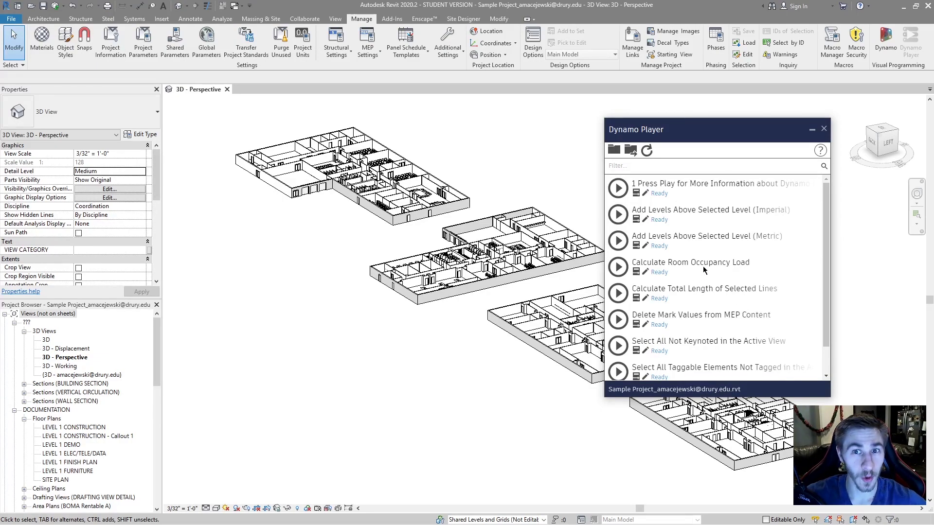
{"action": "scroll", "coordinate": [707, 243], "scroll_direction": "down", "scroll_amount": 2}
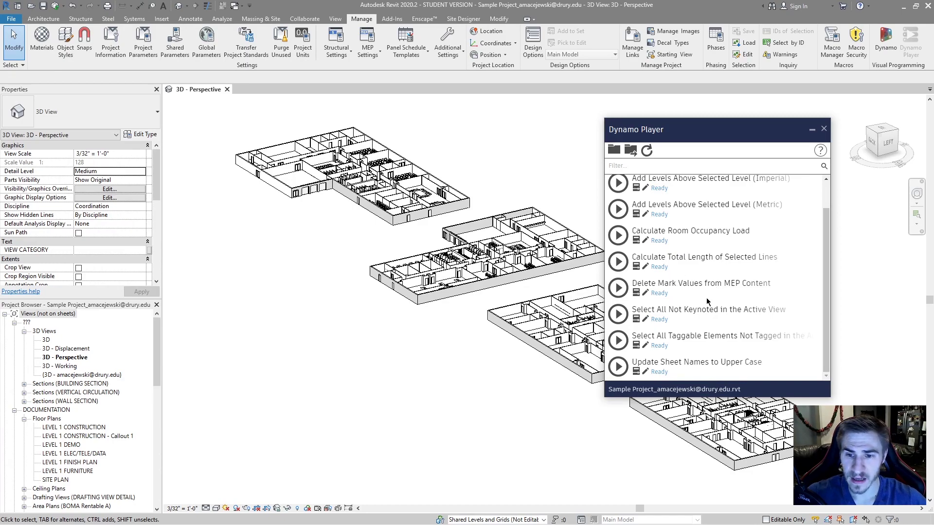
{"action": "scroll", "coordinate": [740, 243], "scroll_direction": "up", "scroll_amount": 2}
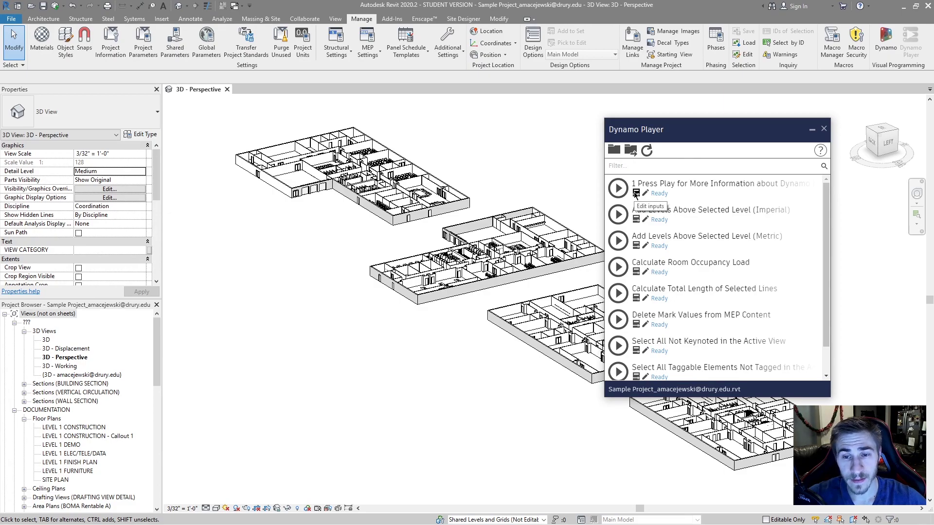
{"action": "scroll", "coordinate": [692, 187], "scroll_direction": "down", "scroll_amount": 2}
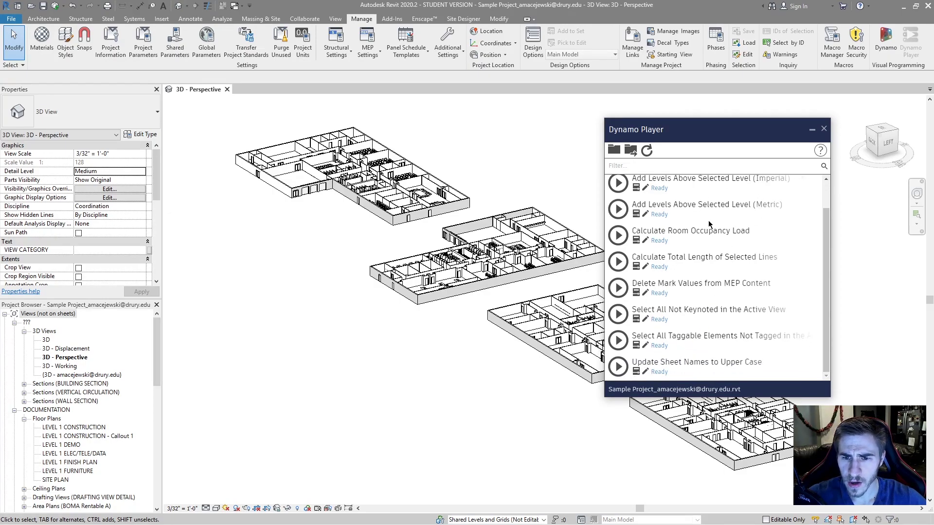
{"action": "scroll", "coordinate": [662, 210], "scroll_direction": "up", "scroll_amount": 2}
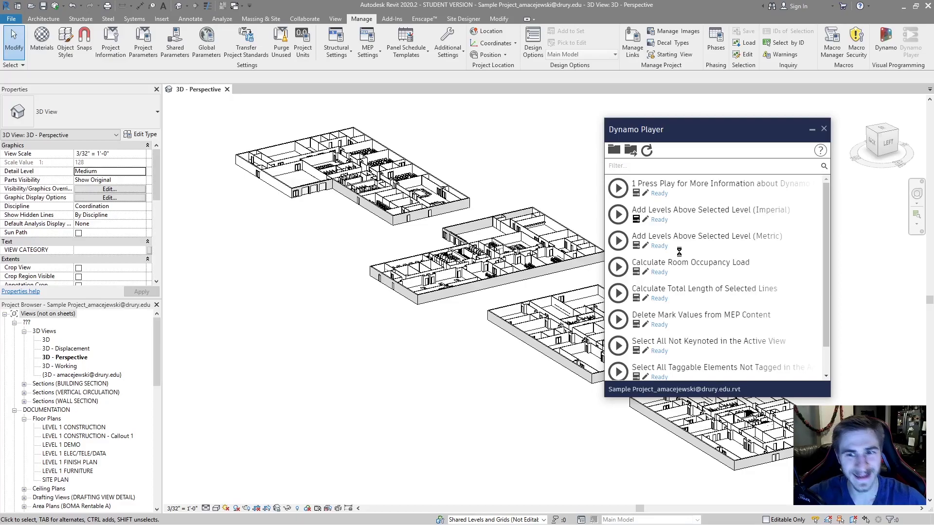
Step: Open the Add Levels Above Selected Level (Imperial) inputs and set 12 new levels at 10' 0"
{"action": "left_click", "coordinate": [662, 209]}
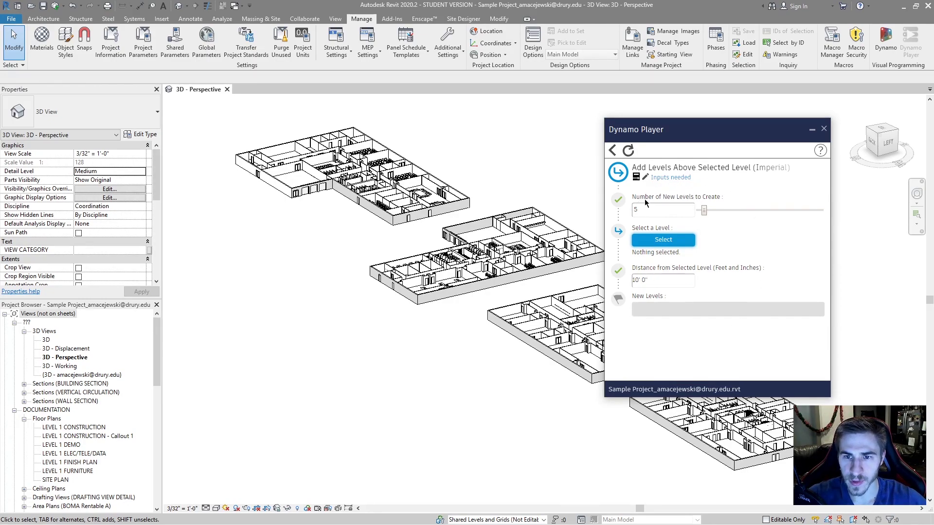
{"action": "left_click_drag", "start_coordinate": [701, 213], "coordinate": [728, 212]}
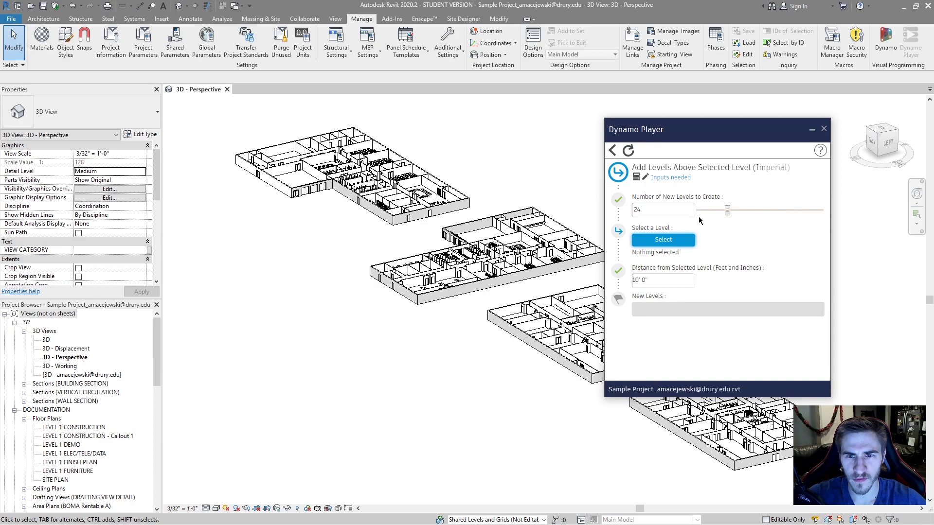
{"action": "type", "text": "12"}
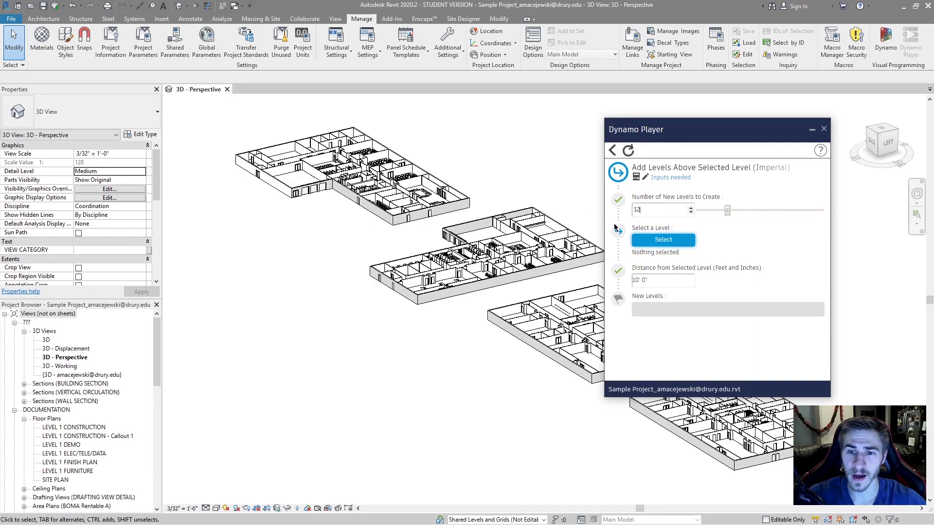
{"action": "key", "text": "Return"}
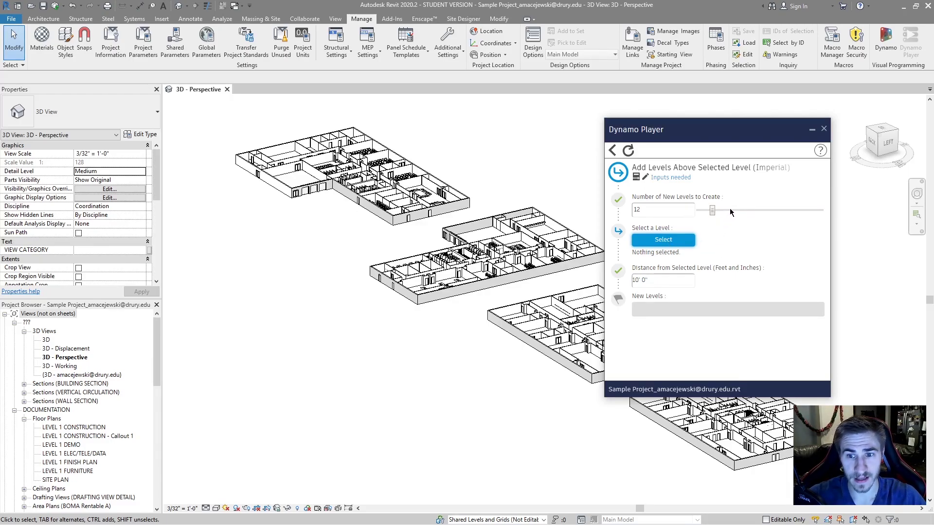
{"action": "left_click_drag", "start_coordinate": [679, 280], "coordinate": [636, 281]}
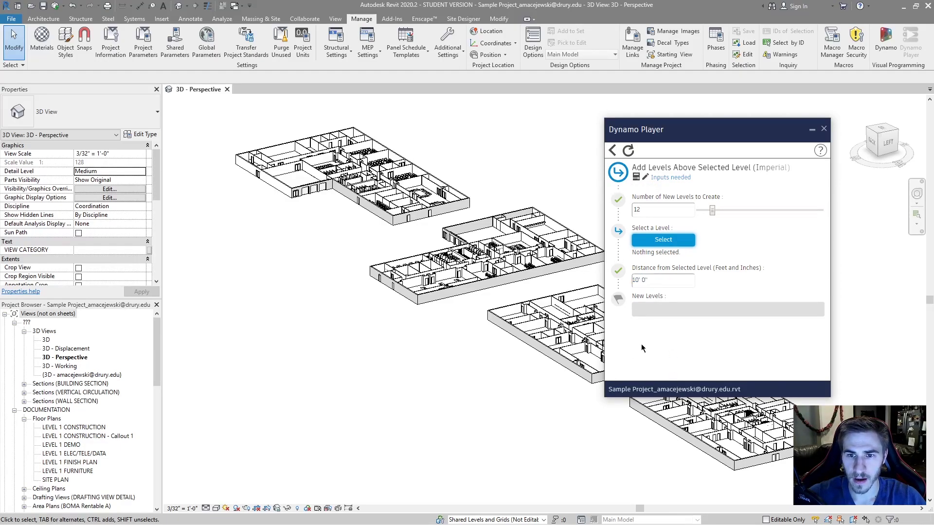
Step: Reveal hidden elements with RH and pick the LEVEL 2 line as the script's base level
{"action": "left_click", "coordinate": [670, 241]}
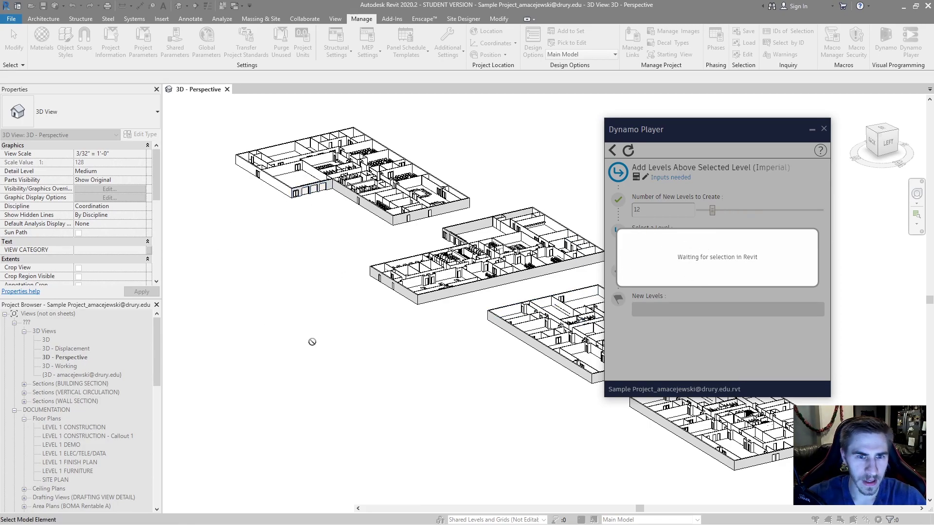
{"action": "scroll", "coordinate": [311, 339], "scroll_direction": "down", "scroll_amount": 2}
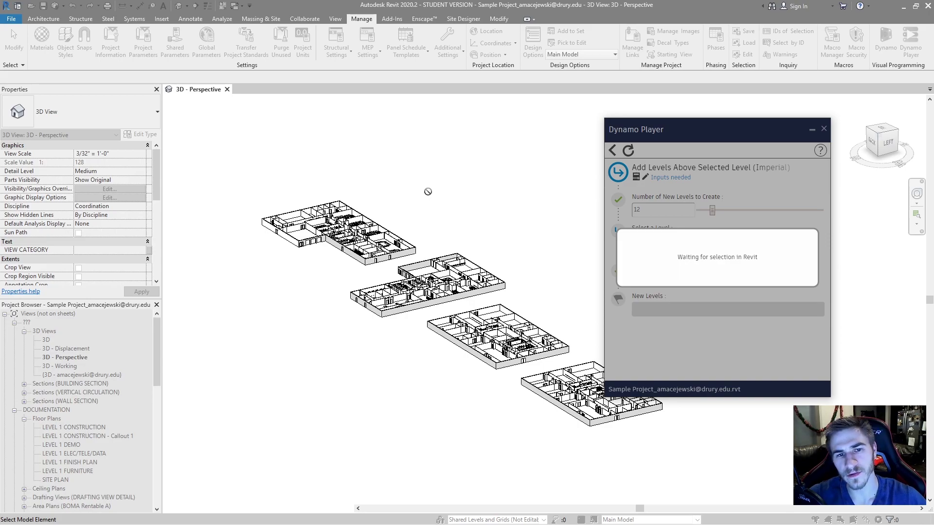
{"action": "scroll", "coordinate": [405, 344], "scroll_direction": "down", "scroll_amount": 1}
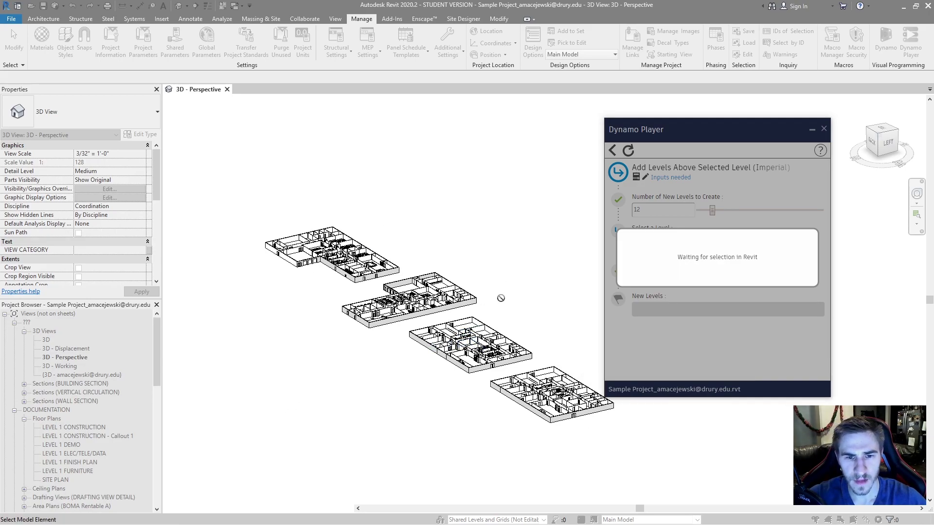
{"action": "middle_click_drag", "start_coordinate": [500, 296], "coordinate": [528, 286]}
{"action": "key", "text": "Escape"}
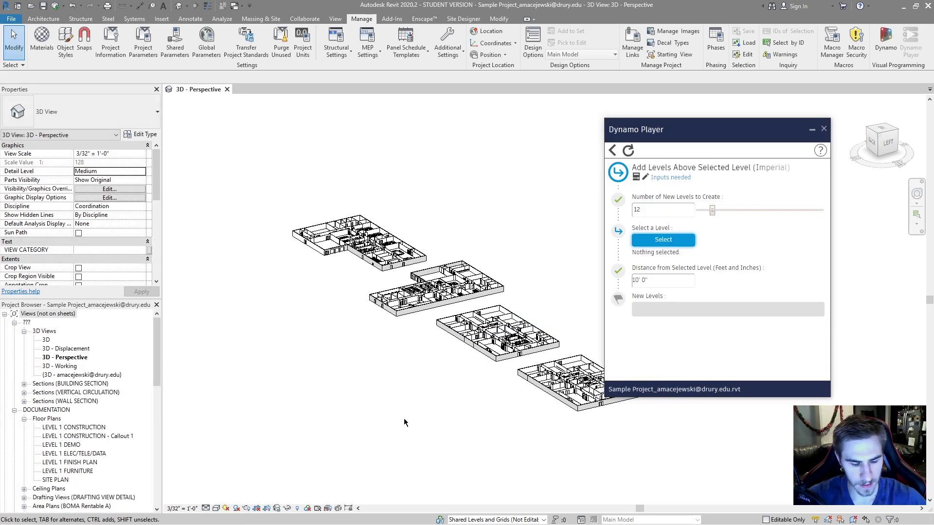
{"action": "key", "text": "r"}
{"action": "key", "text": "h"}
{"action": "middle_click_drag", "start_coordinate": [414, 379], "coordinate": [485, 357]}
{"action": "scroll", "coordinate": [485, 357], "scroll_direction": "up", "scroll_amount": 5}
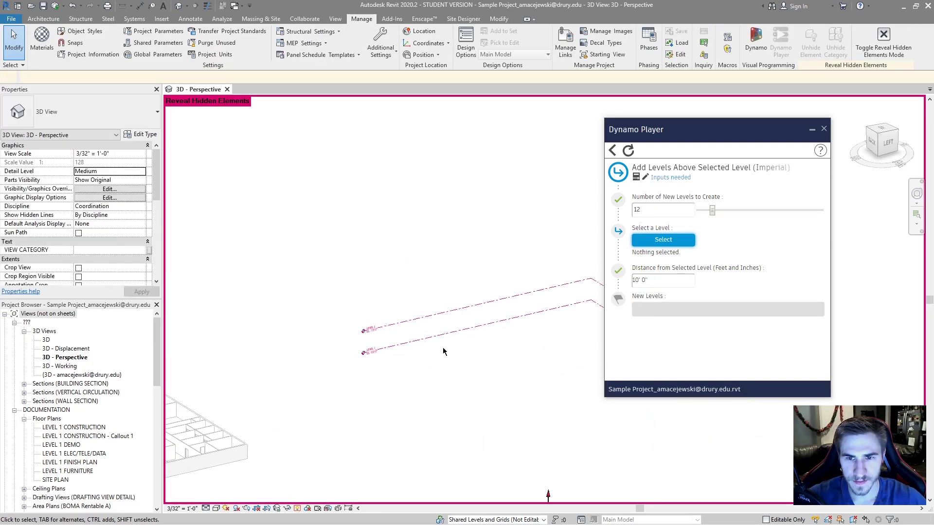
{"action": "left_click", "coordinate": [663, 239]}
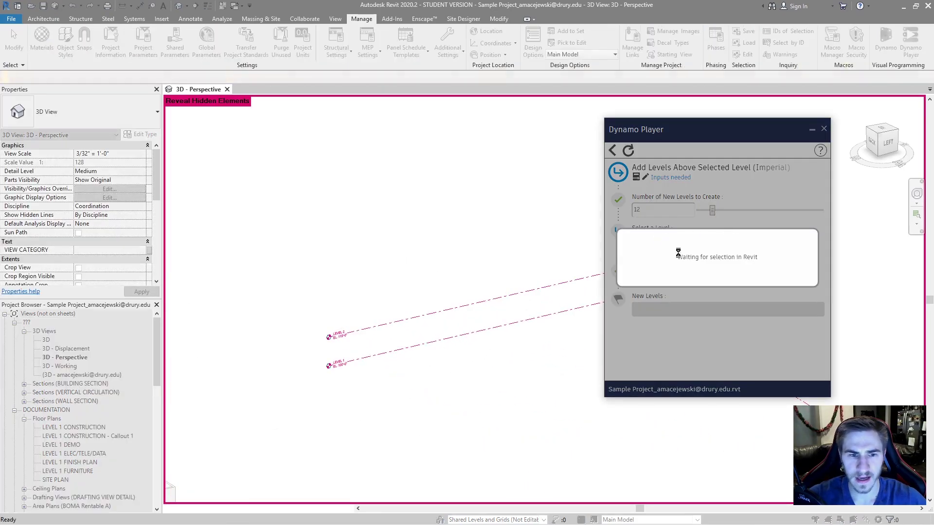
{"action": "left_click", "coordinate": [361, 330]}
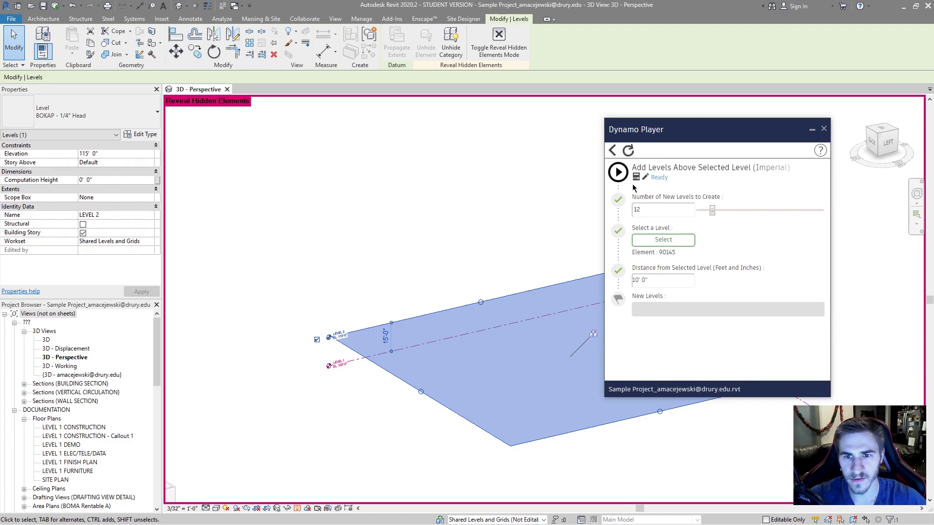
Step: Run the script to add LEVEL 3 through LEVEL 14 at elevations 125–235
{"action": "left_click", "coordinate": [619, 172]}
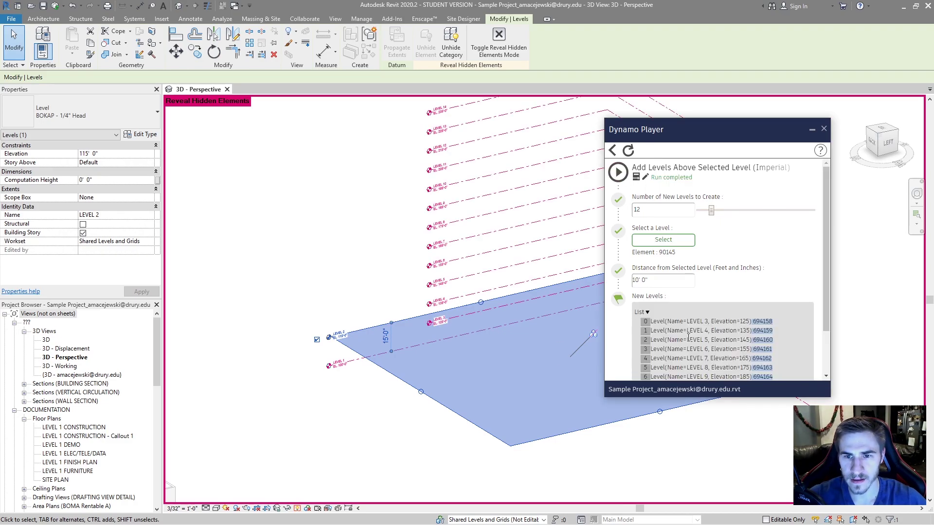
{"action": "scroll", "coordinate": [463, 320], "scroll_direction": "down", "scroll_amount": 1}
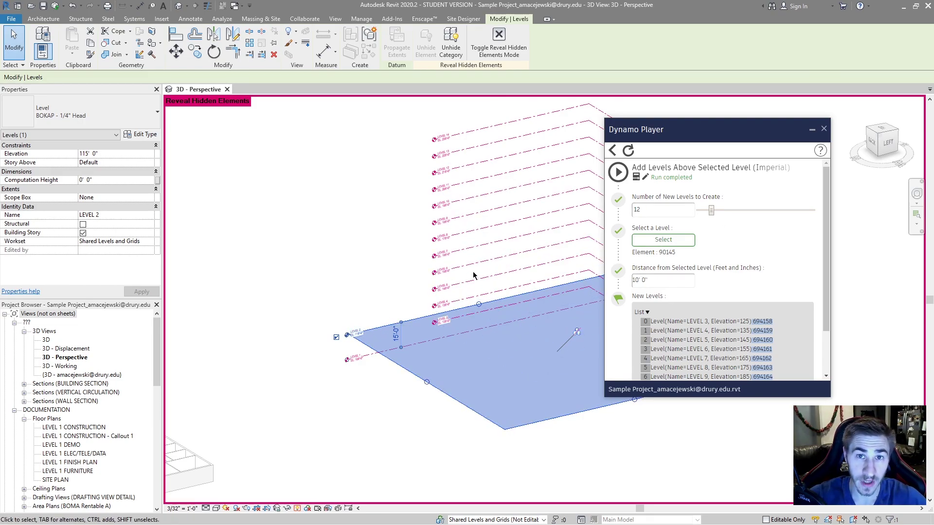
{"action": "scroll", "coordinate": [737, 274], "scroll_direction": "down", "scroll_amount": 2}
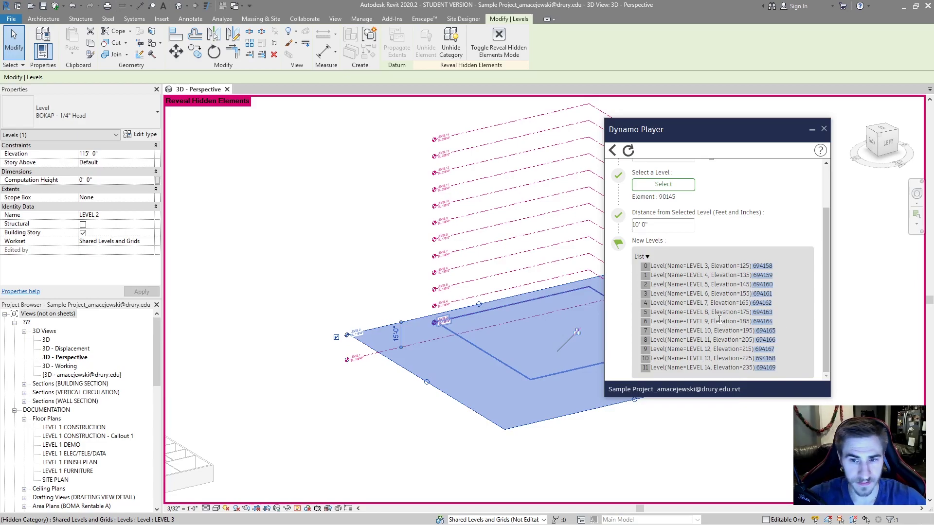
Step: Close Dynamo Player and undo the twelve levels the script added
{"action": "left_click", "coordinate": [824, 129]}
{"action": "scroll", "coordinate": [634, 282], "scroll_direction": "down", "scroll_amount": 1}
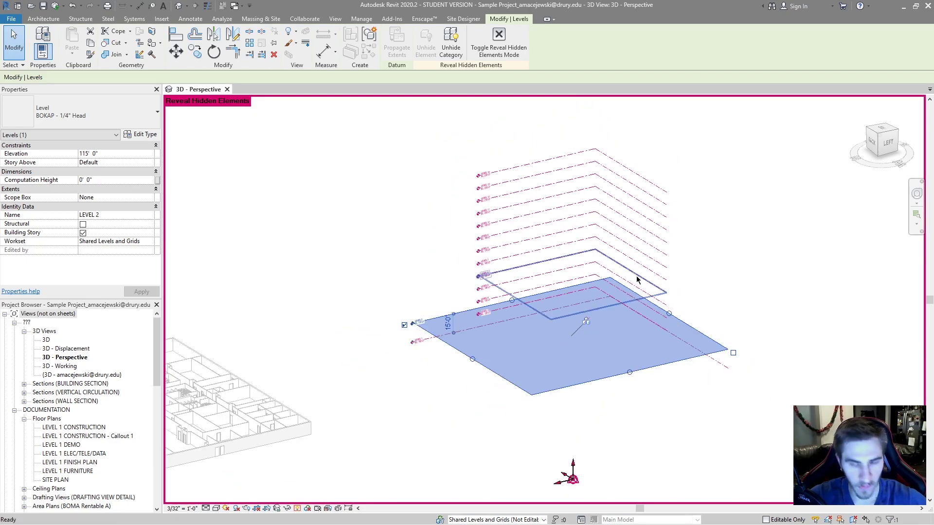
{"action": "key", "text": "ctrl+z"}
{"action": "scroll", "coordinate": [572, 251], "scroll_direction": "down", "scroll_amount": 3}
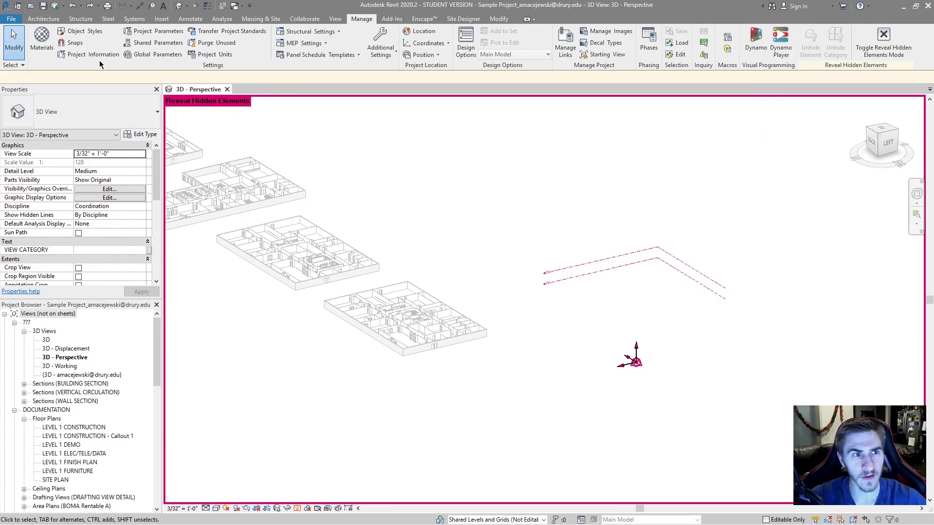
Step: Check the Redo list, then turn off Reveal Hidden Elements with RH
{"action": "left_click", "coordinate": [99, 6]}
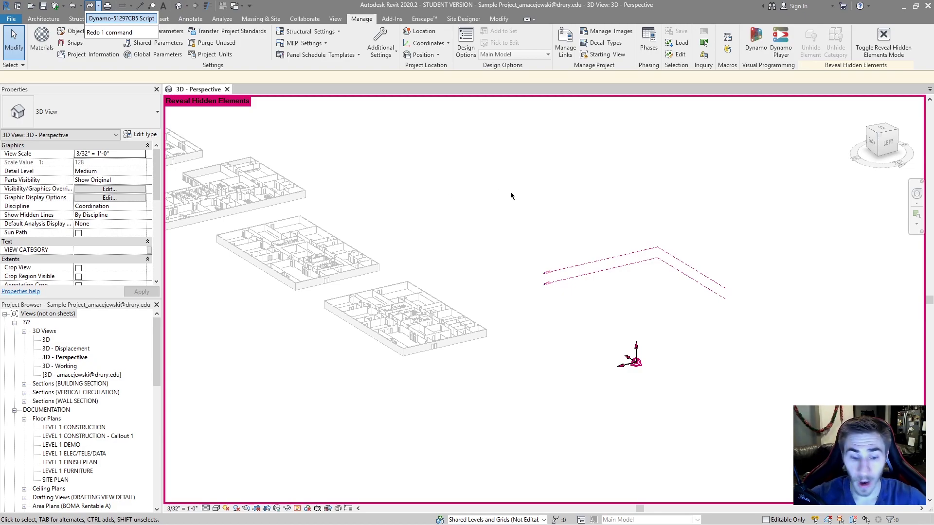
{"action": "left_click", "coordinate": [502, 214]}
{"action": "middle_click_drag", "start_coordinate": [508, 217], "coordinate": [636, 227]}
{"action": "key", "text": "r"}
{"action": "key", "text": "h"}
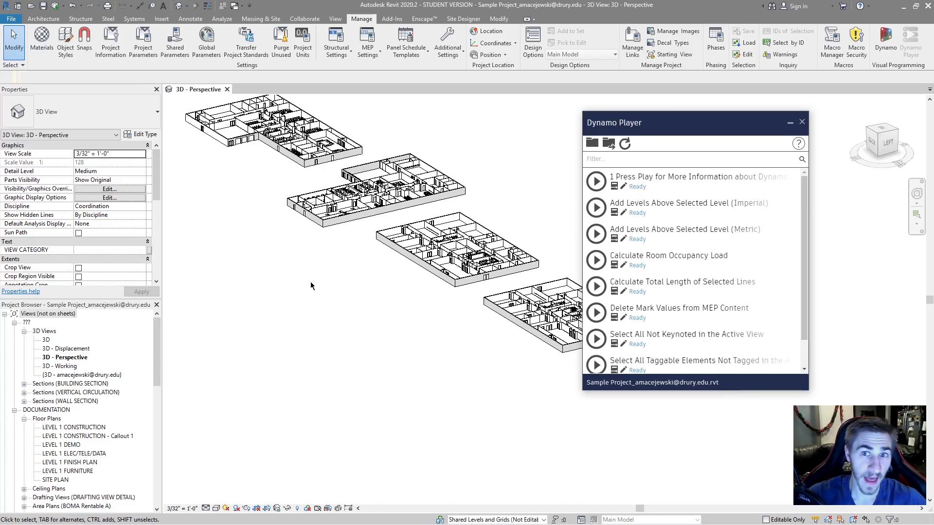
Step: Open the Add Levels script's graph in Dynamo from Dynamo Player
{"action": "scroll", "coordinate": [626, 338], "scroll_direction": "down", "scroll_amount": 1}
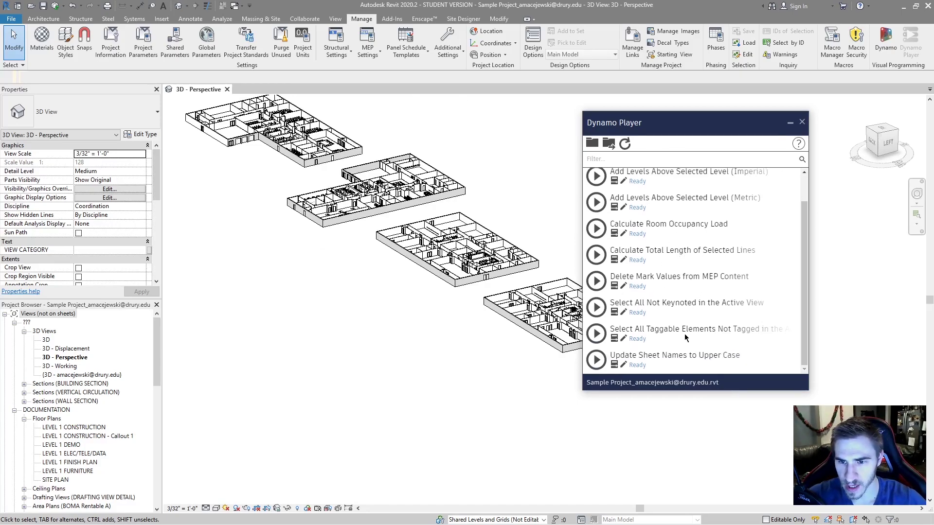
{"action": "scroll", "coordinate": [678, 335], "scroll_direction": "up", "scroll_amount": 1}
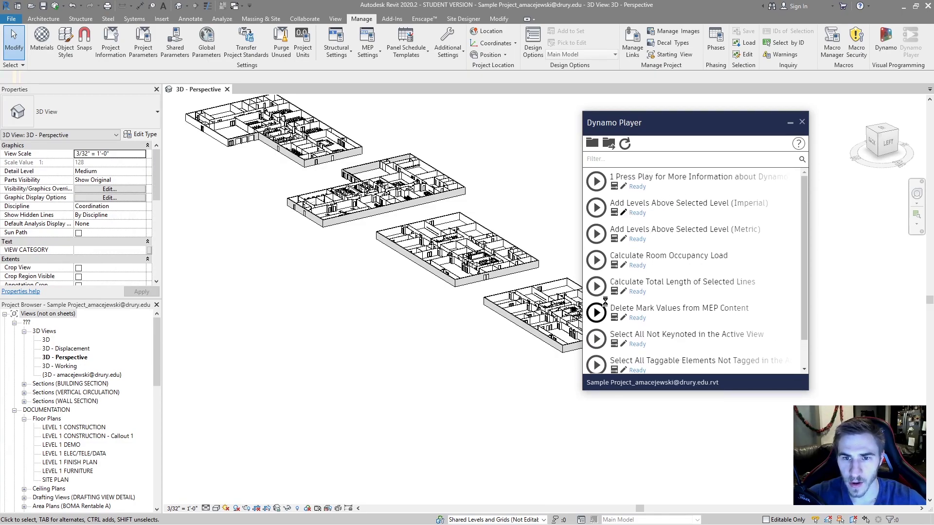
{"action": "left_click", "coordinate": [596, 261]}
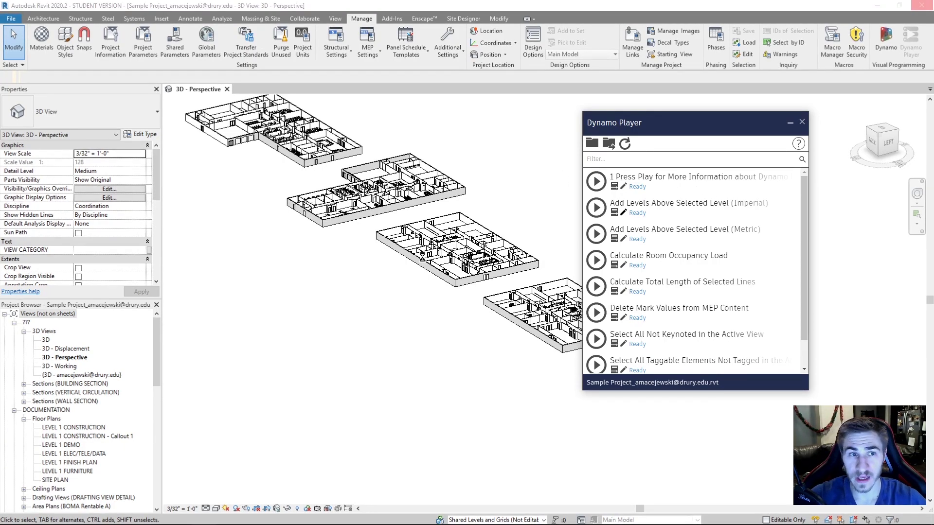
Step: Dock the Dynamo window to the left half of the screen beside Revit
{"action": "left_click_drag", "start_coordinate": [327, 10], "coordinate": [1, 104]}
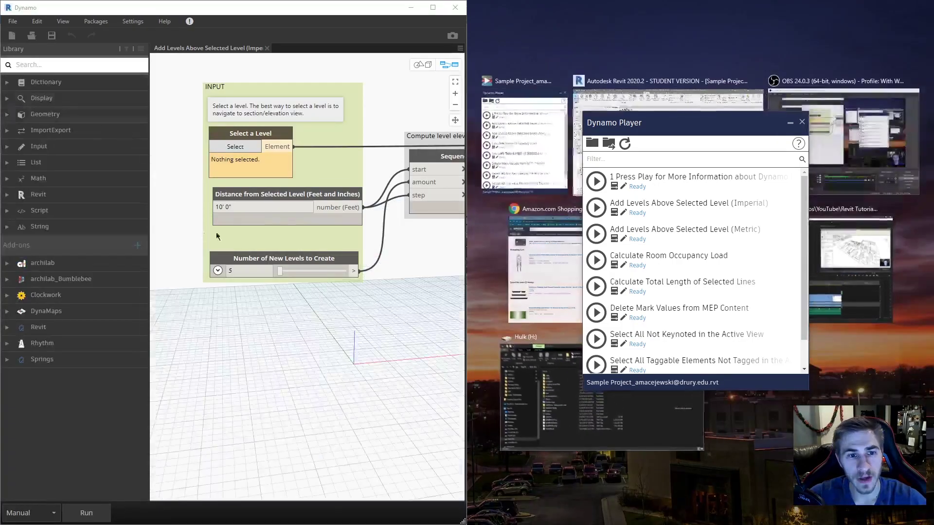
{"action": "left_click", "coordinate": [272, 291]}
{"action": "scroll", "coordinate": [258, 302], "scroll_direction": "down", "scroll_amount": 4}
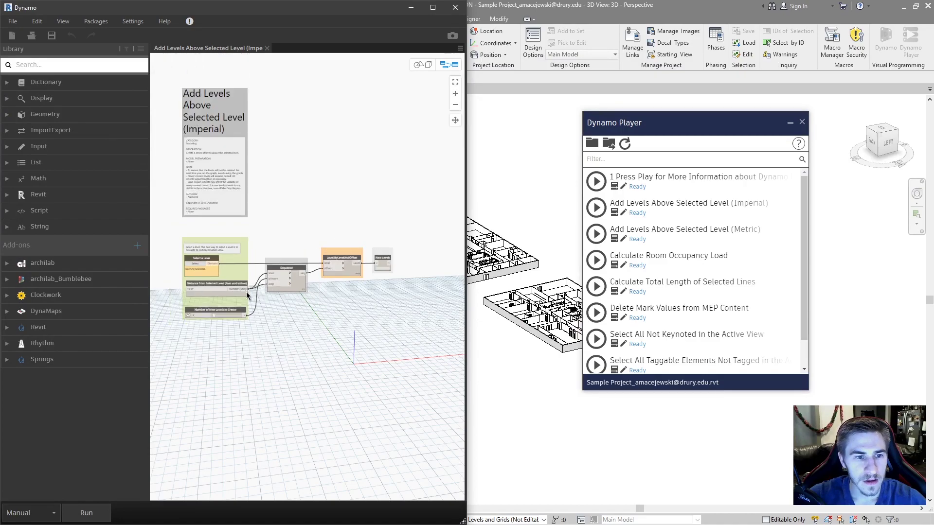
{"action": "scroll", "coordinate": [279, 286], "scroll_direction": "up", "scroll_amount": 4}
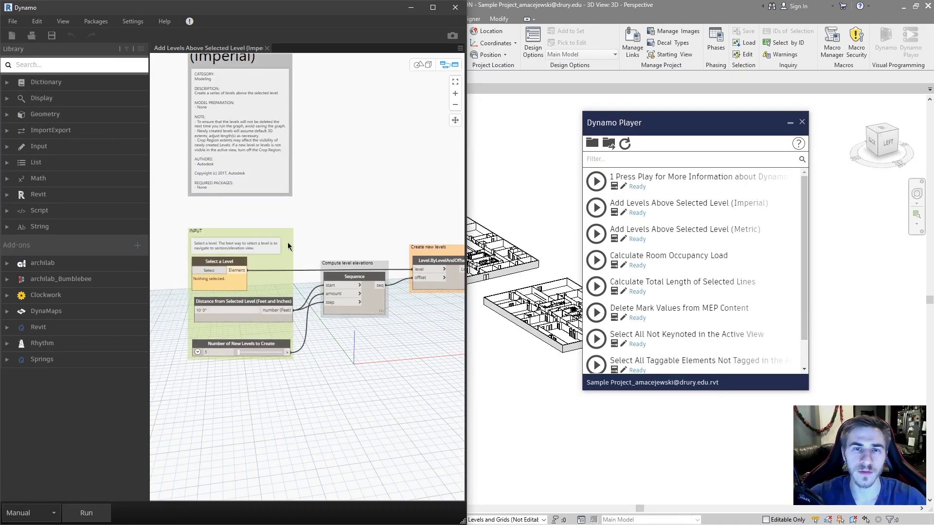
{"action": "scroll", "coordinate": [260, 218], "scroll_direction": "up", "scroll_amount": 2}
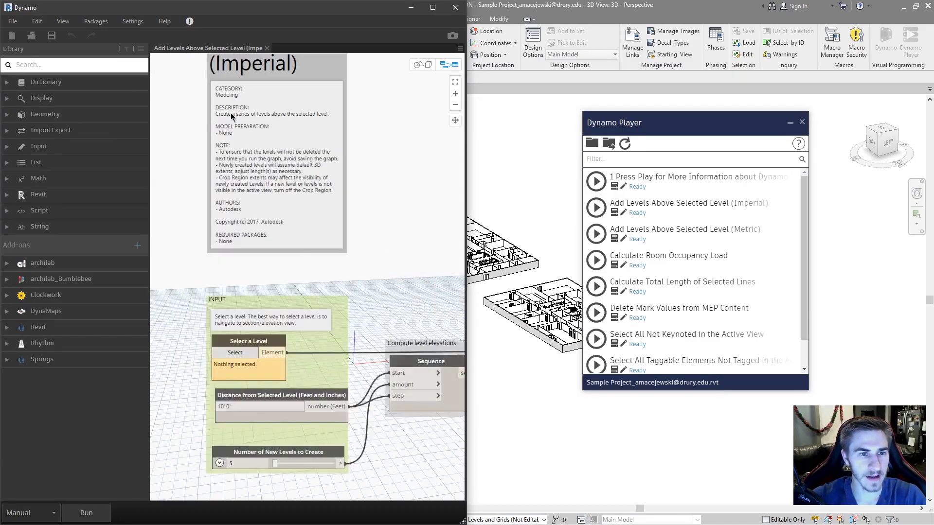
Step: Pan through the Add Levels graph's notes and INPUT group, then close the graph
{"action": "left_click", "coordinate": [232, 117]}
{"action": "middle_click_drag", "start_coordinate": [232, 116], "coordinate": [229, 176]}
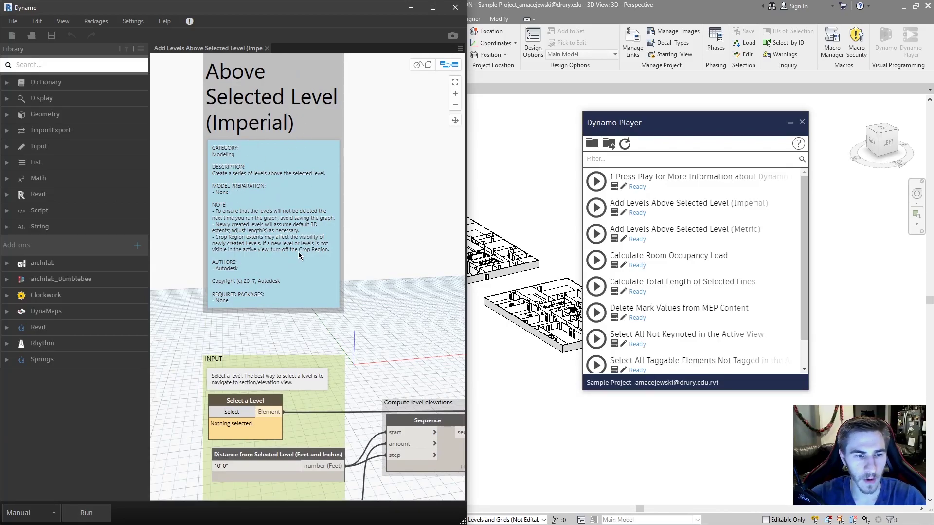
{"action": "scroll", "coordinate": [297, 278], "scroll_direction": "down", "scroll_amount": 3}
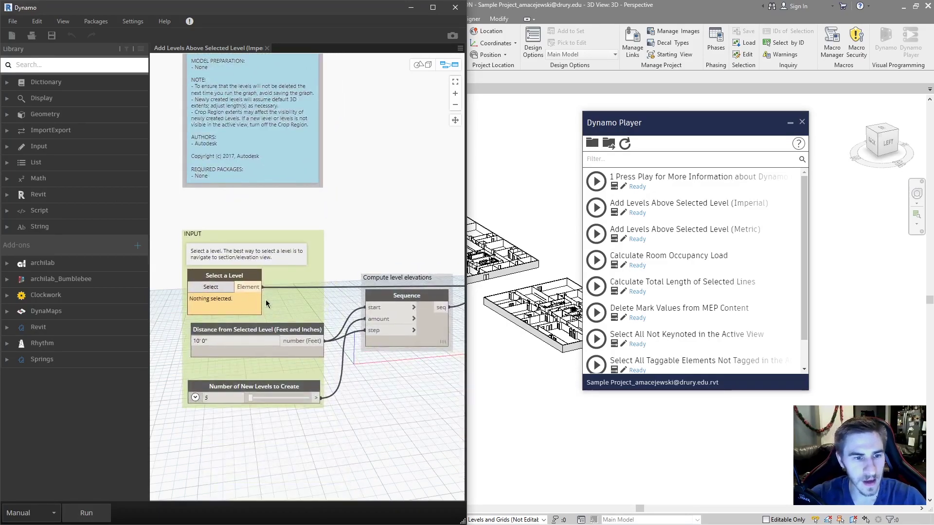
{"action": "left_click", "coordinate": [290, 255]}
{"action": "middle_click_drag", "start_coordinate": [352, 299], "coordinate": [301, 305]}
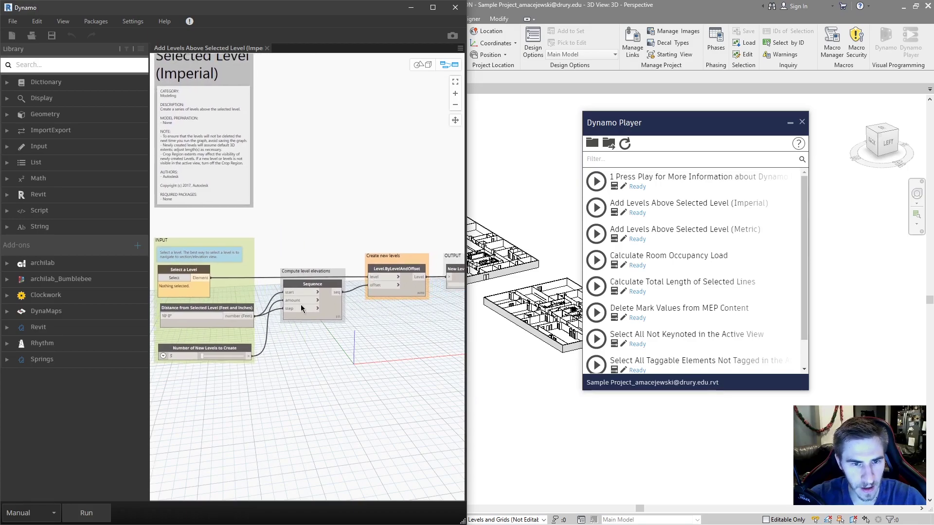
{"action": "middle_click_drag", "start_coordinate": [365, 299], "coordinate": [335, 309]}
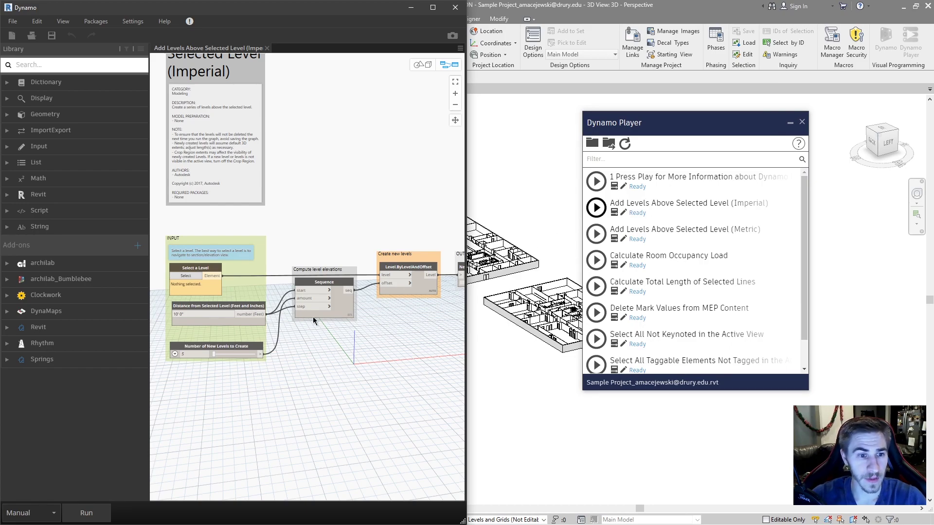
{"action": "middle_click_drag", "start_coordinate": [268, 268], "coordinate": [297, 263]}
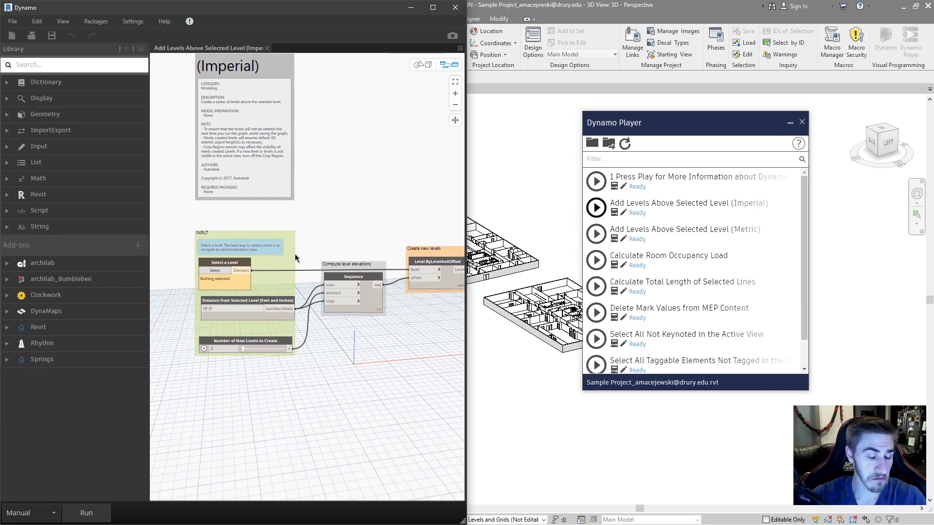
{"action": "scroll", "coordinate": [295, 258], "scroll_direction": "up", "scroll_amount": 3}
{"action": "scroll", "coordinate": [272, 279], "scroll_direction": "down", "scroll_amount": 1}
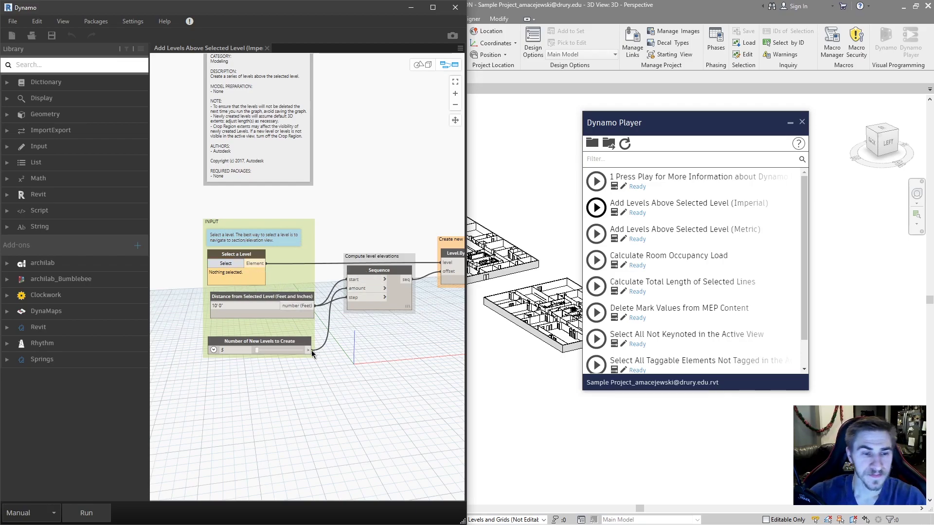
{"action": "middle_click_drag", "start_coordinate": [311, 350], "coordinate": [288, 372]}
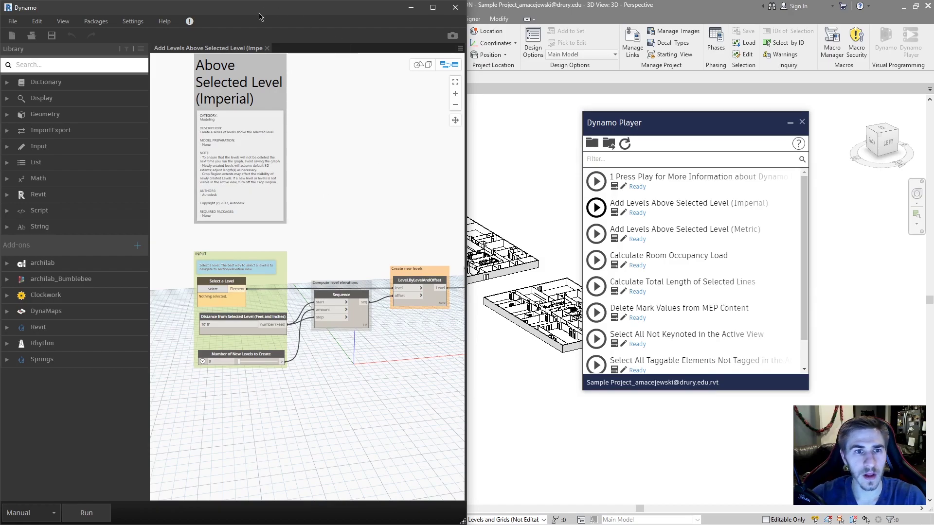
{"action": "left_click", "coordinate": [267, 48]}
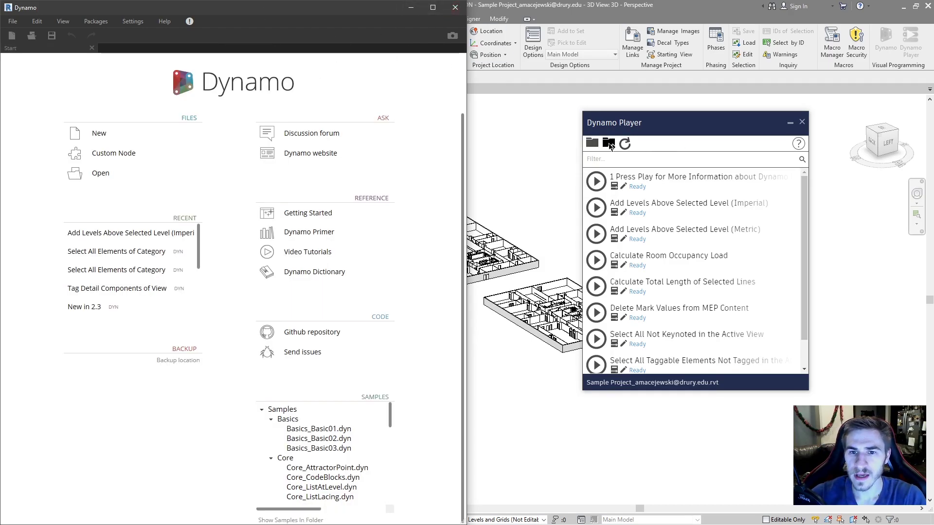
Step: Minimize Dynamo so the full Revit window with Dynamo Player shows
{"action": "left_click", "coordinate": [411, 7]}
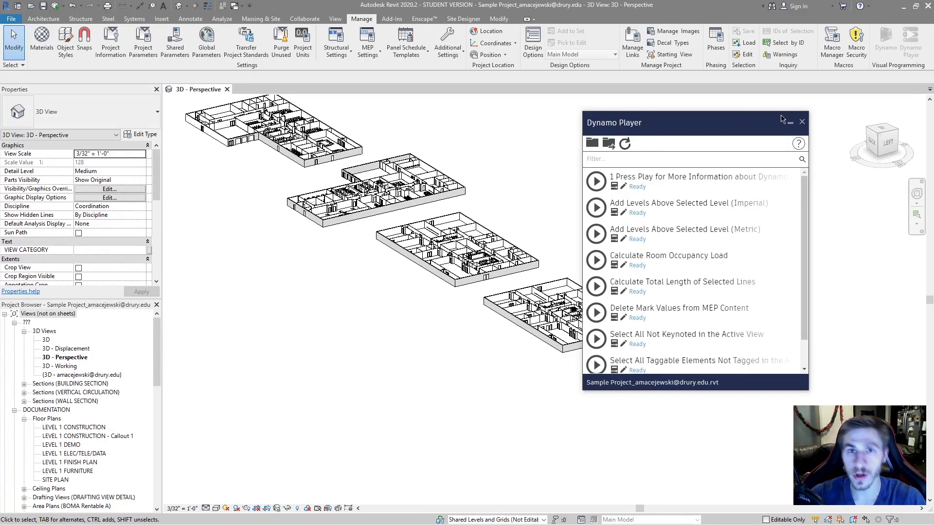
{"action": "left_click", "coordinate": [609, 143]}
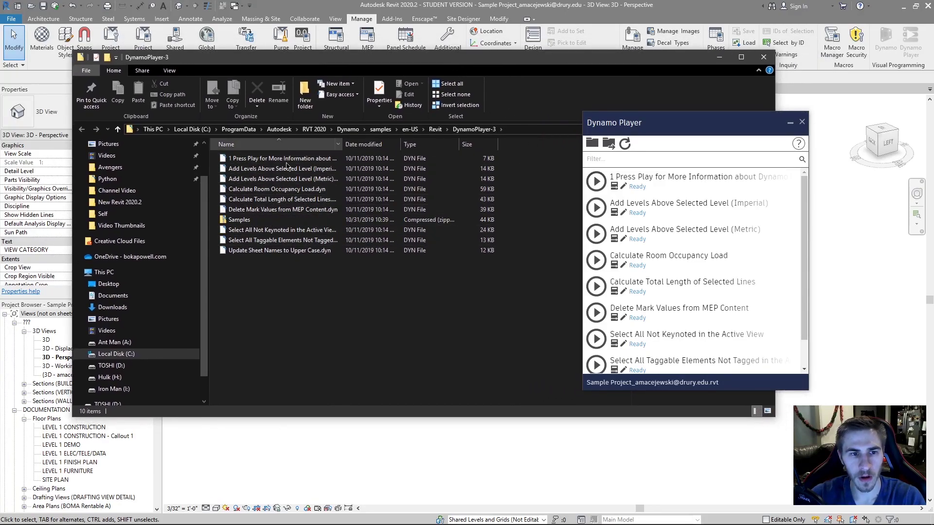
{"action": "scroll", "coordinate": [655, 304], "scroll_direction": "down", "scroll_amount": 1}
{"action": "scroll", "coordinate": [654, 304], "scroll_direction": "up", "scroll_amount": 1}
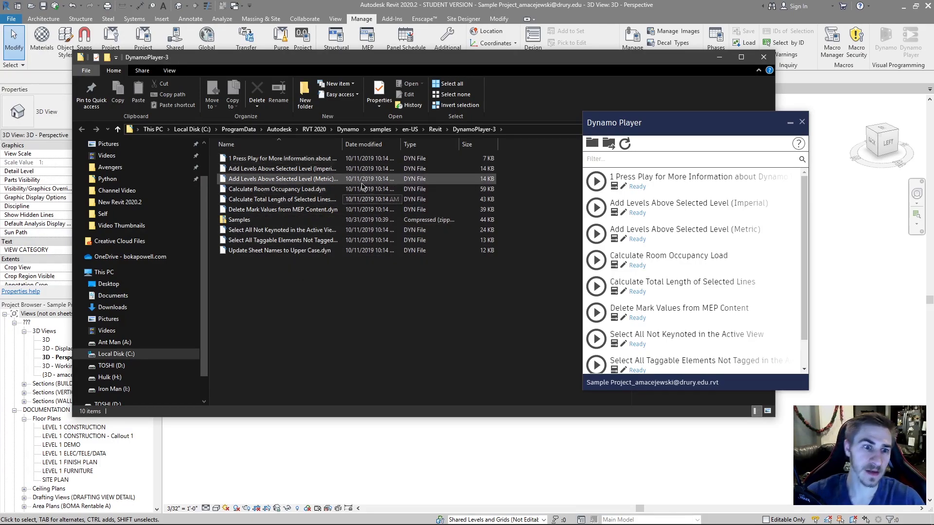
{"action": "left_click", "coordinate": [592, 144]}
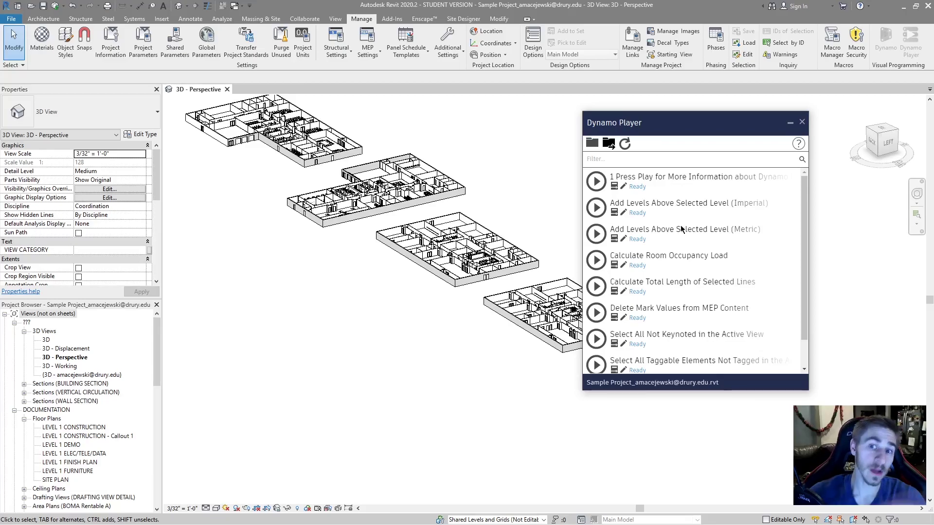
Step: Choose a new player folder and browse the Browse For Folder tree past Local Disk (C:)
{"action": "left_click", "coordinate": [592, 142]}
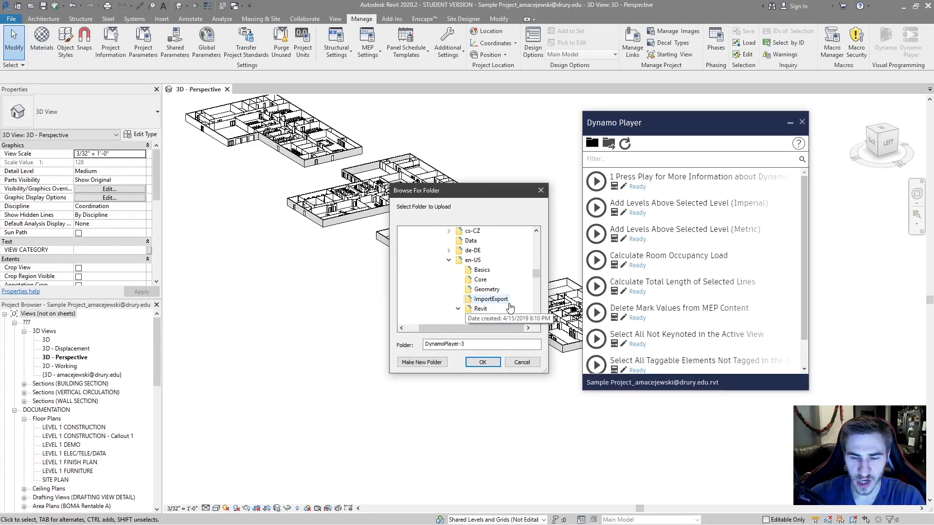
{"action": "scroll", "coordinate": [486, 300], "scroll_direction": "up", "scroll_amount": 1}
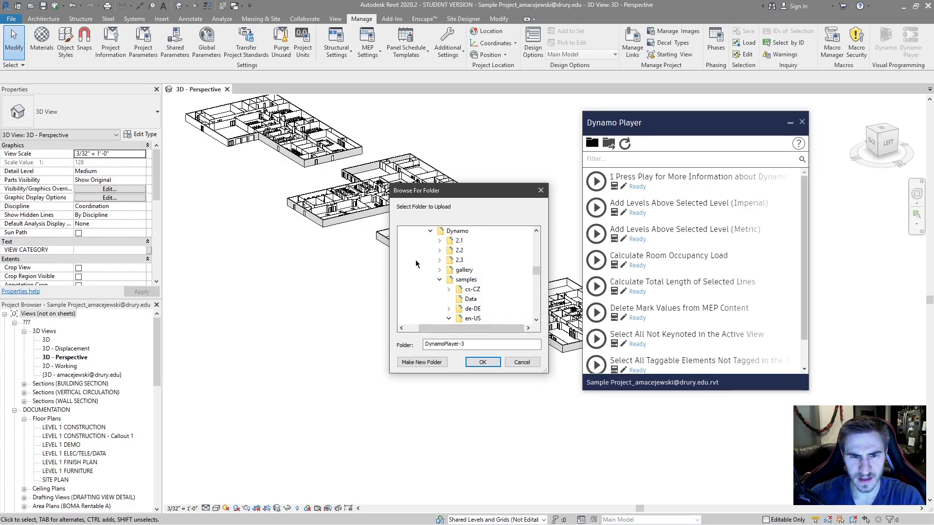
{"action": "scroll", "coordinate": [467, 287], "scroll_direction": "up", "scroll_amount": 4}
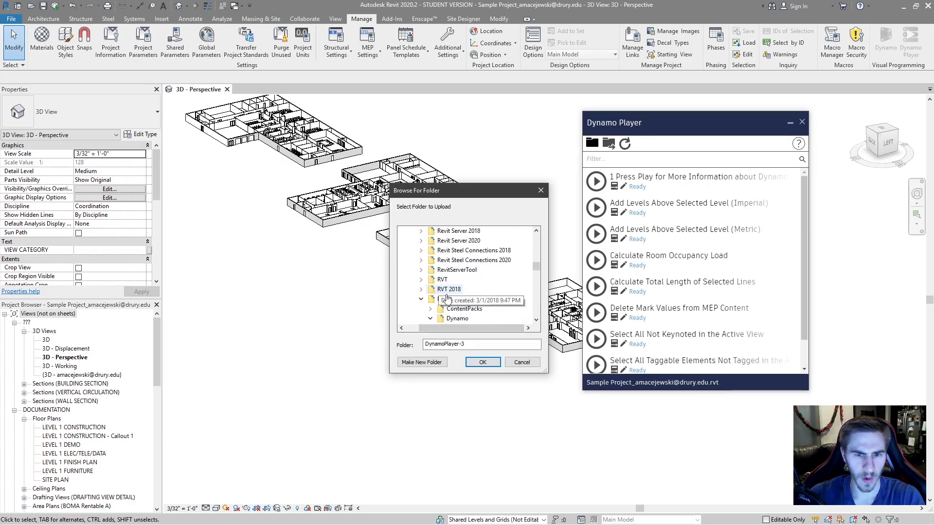
{"action": "scroll", "coordinate": [452, 301], "scroll_direction": "down", "scroll_amount": 1}
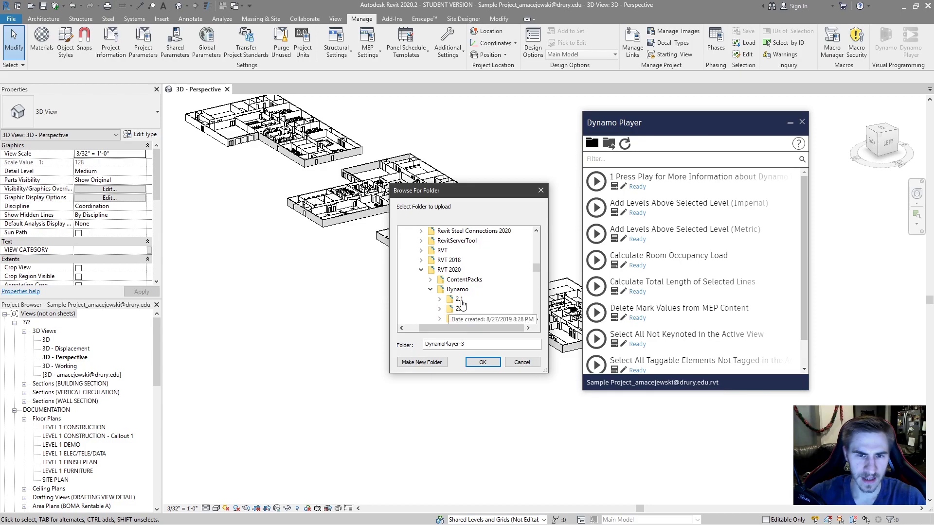
{"action": "scroll", "coordinate": [487, 307], "scroll_direction": "up", "scroll_amount": 6}
{"action": "scroll", "coordinate": [483, 306], "scroll_direction": "up", "scroll_amount": 10}
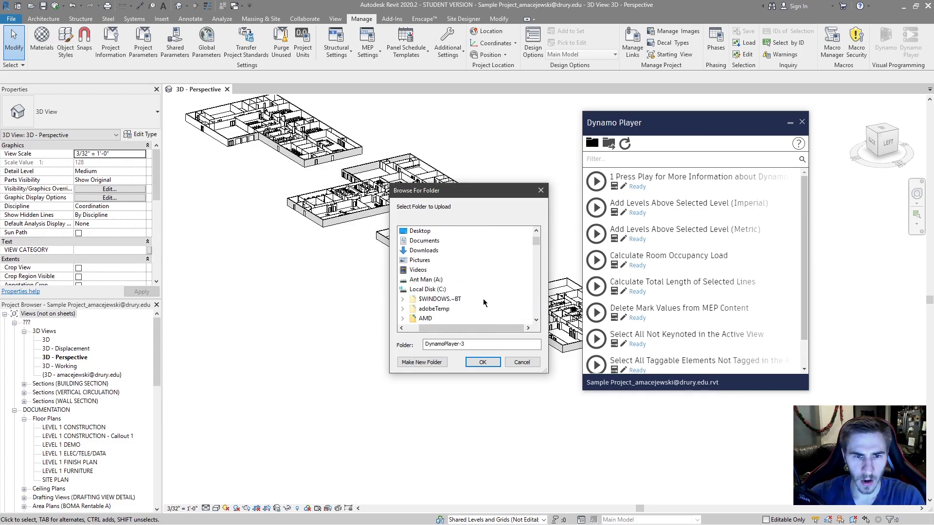
{"action": "scroll", "coordinate": [442, 257], "scroll_direction": "up", "scroll_amount": 1}
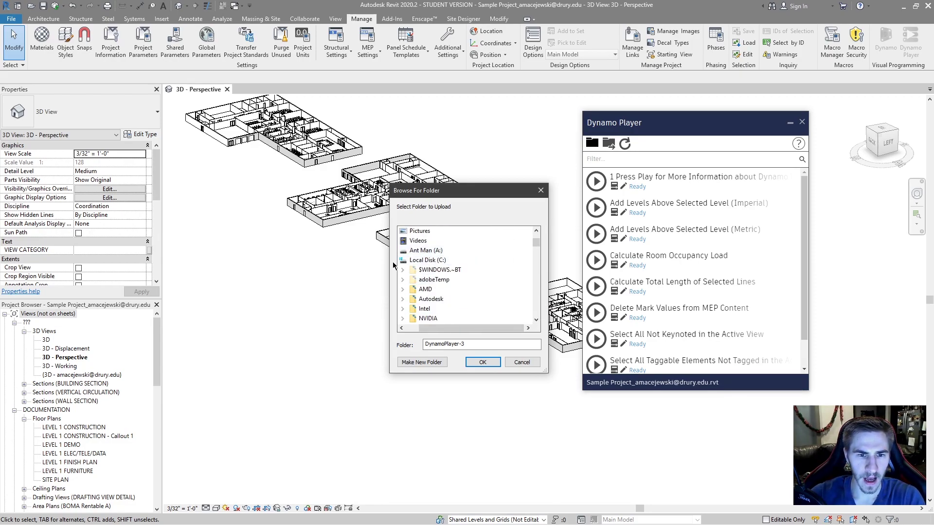
{"action": "left_click", "coordinate": [441, 259]}
{"action": "scroll", "coordinate": [439, 292], "scroll_direction": "down", "scroll_amount": 2}
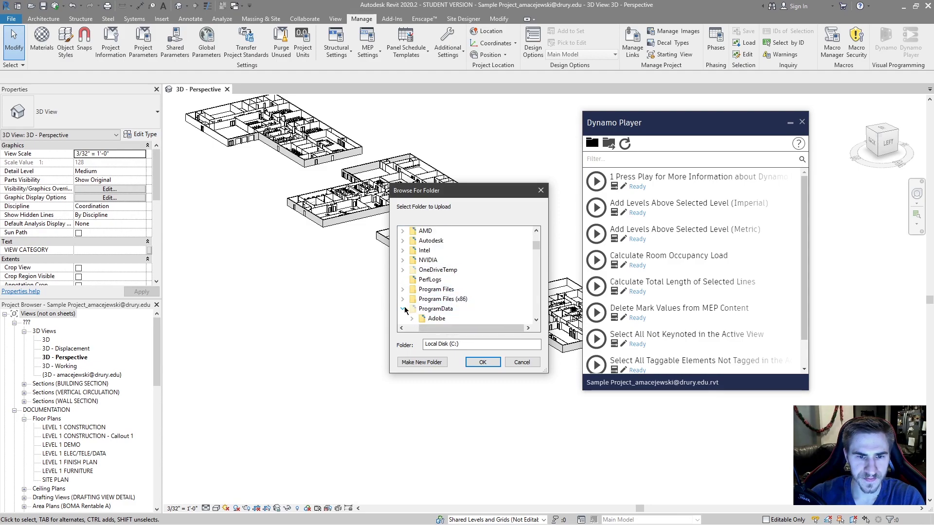
{"action": "scroll", "coordinate": [429, 292], "scroll_direction": "up", "scroll_amount": 6}
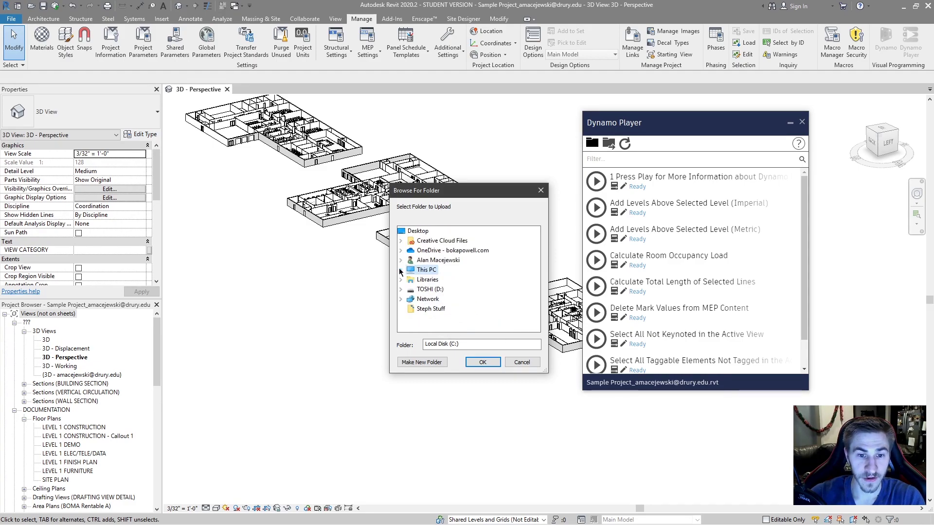
{"action": "left_click", "coordinate": [409, 270]}
{"action": "scroll", "coordinate": [428, 277], "scroll_direction": "down", "scroll_amount": 2}
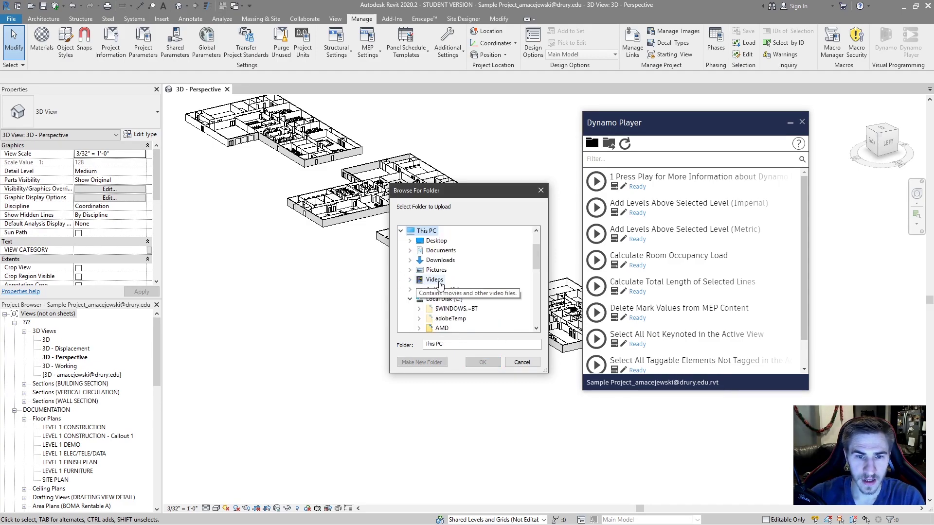
{"action": "left_click", "coordinate": [410, 299]}
{"action": "scroll", "coordinate": [412, 272], "scroll_direction": "down", "scroll_amount": 2}
Step: Create a Dynamo Scripts folder under Hulk (H:) > Avengers and confirm it as the scripts folder
{"action": "left_click", "coordinate": [410, 261]}
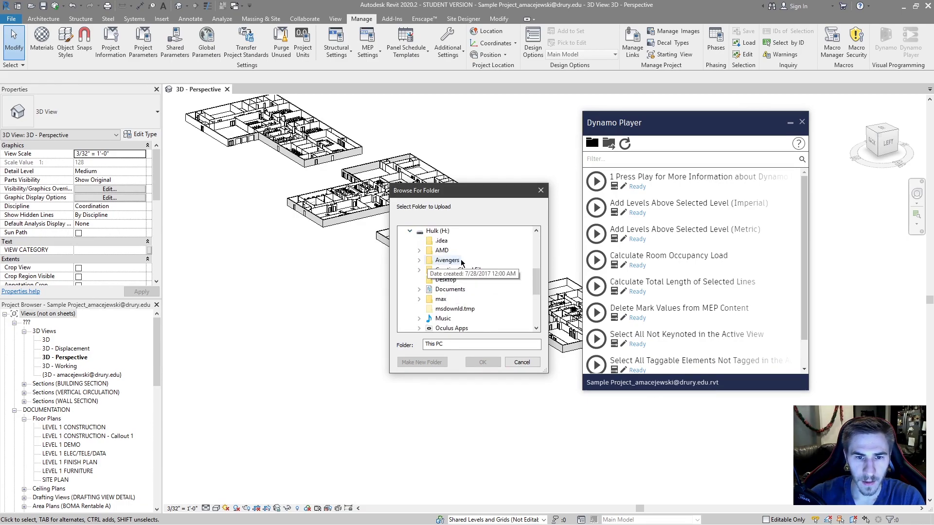
{"action": "scroll", "coordinate": [418, 272], "scroll_direction": "down", "scroll_amount": 2}
{"action": "left_click", "coordinate": [419, 261]}
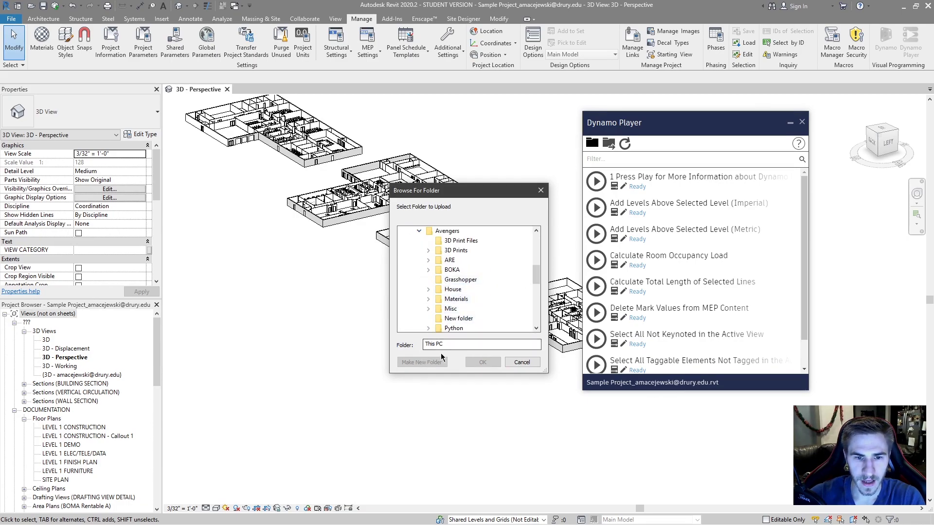
{"action": "left_click", "coordinate": [454, 343]}
{"action": "left_click", "coordinate": [447, 230]}
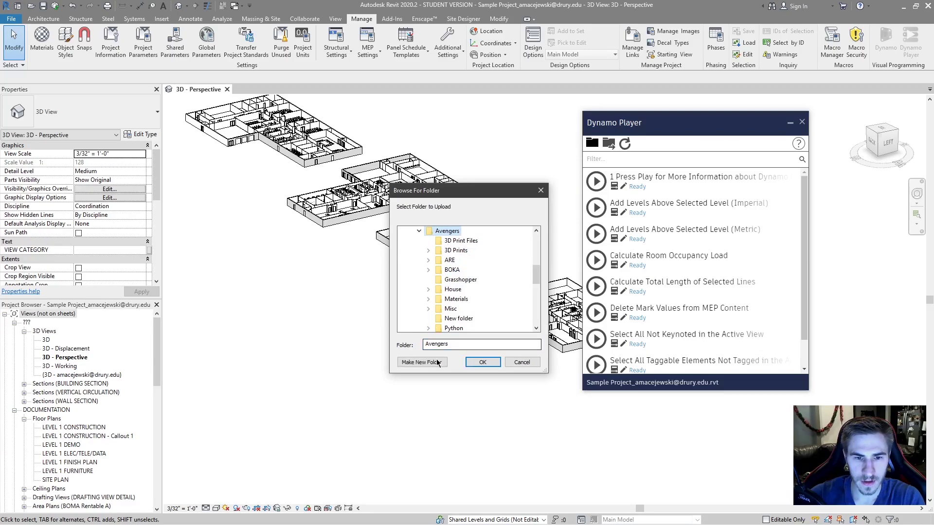
{"action": "left_click", "coordinate": [421, 363]}
{"action": "type", "text": "D"}
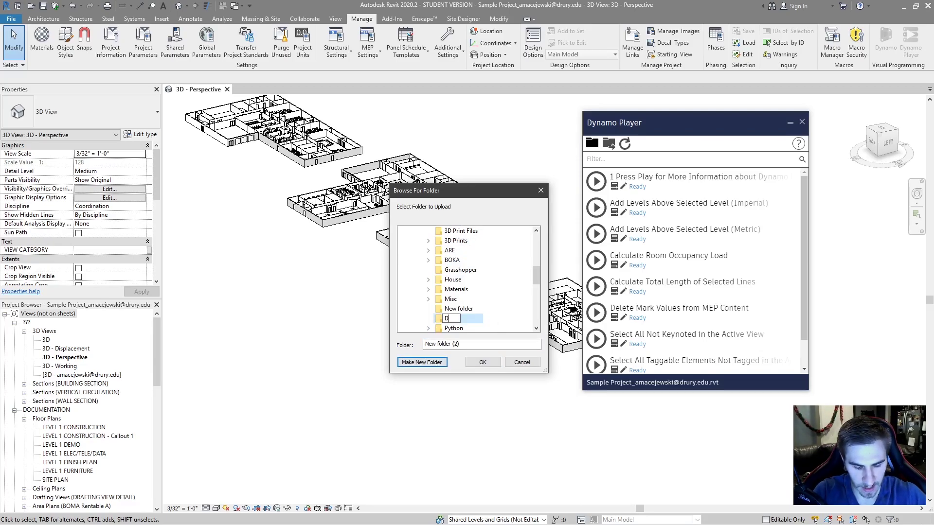
{"action": "type", "text": "ynamo Scripts"}
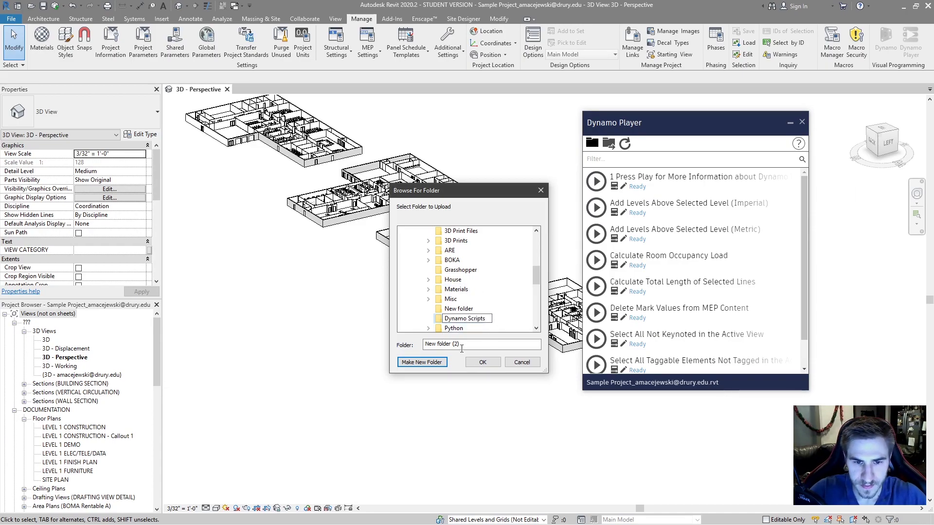
{"action": "left_click", "coordinate": [480, 363]}
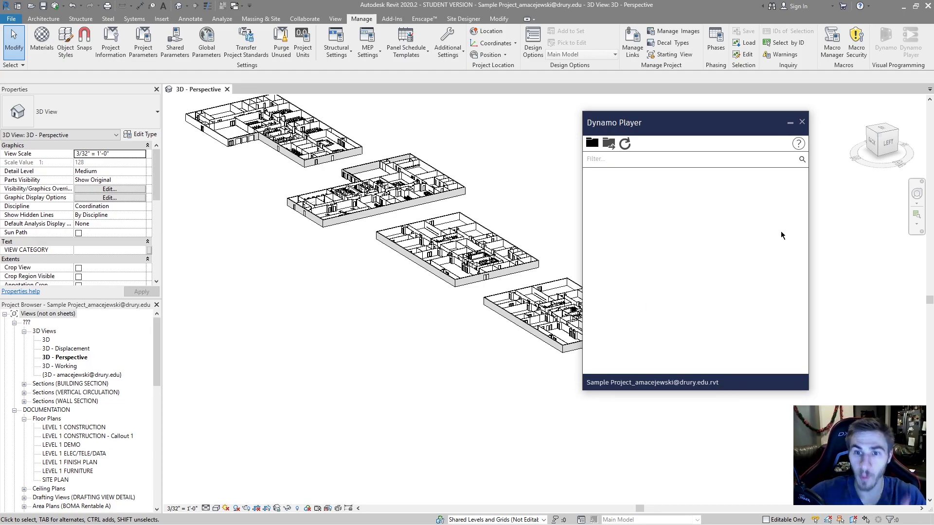
Step: Close Dynamo Player and tile Revit on the right, widened beside the Dynamo window
{"action": "left_click", "coordinate": [802, 123]}
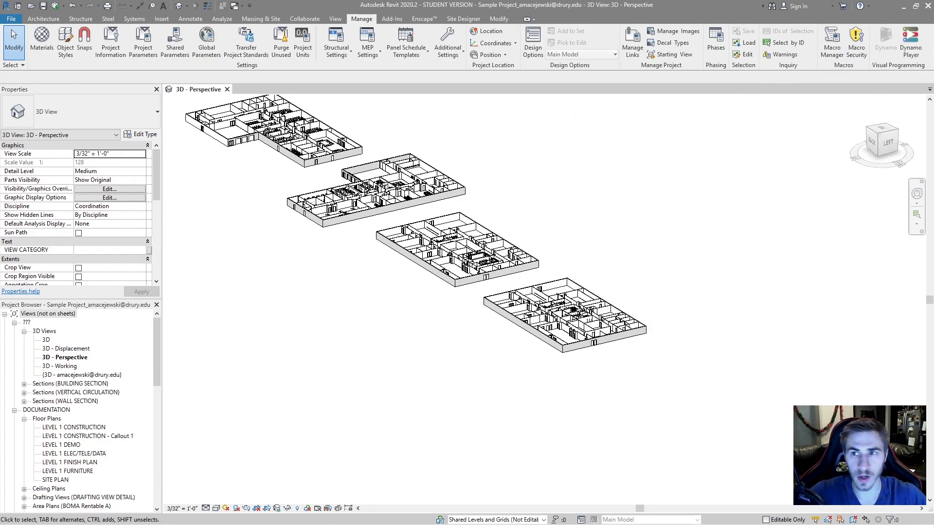
{"action": "key", "text": "alt+Tab"}
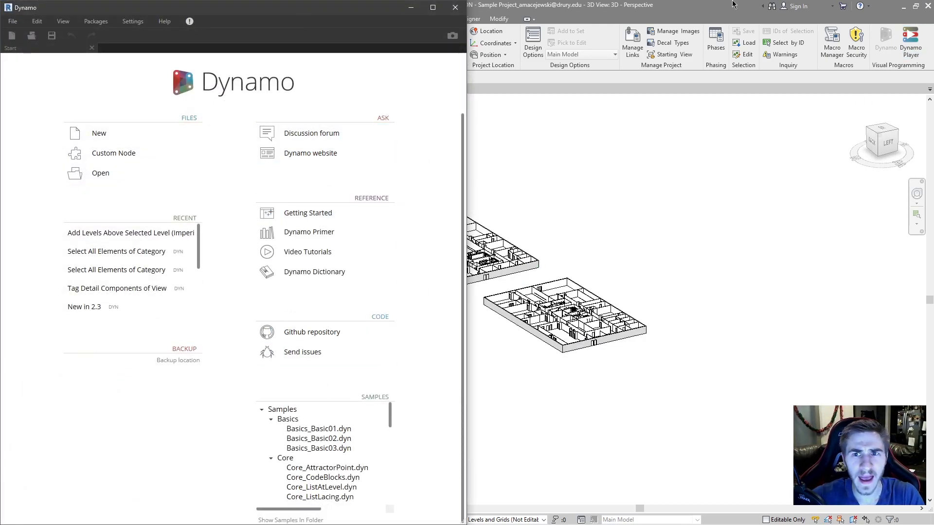
{"action": "double_click", "coordinate": [624, 9]}
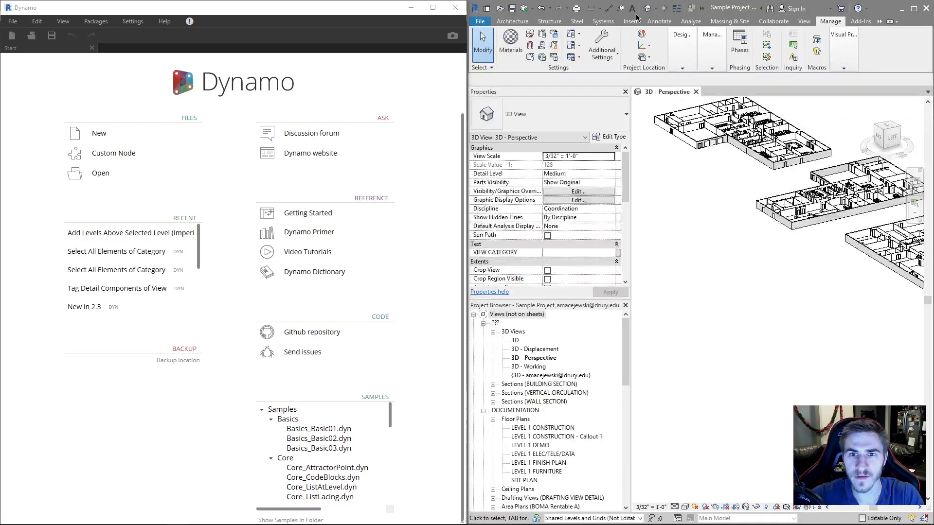
{"action": "left_click_drag", "start_coordinate": [468, 207], "coordinate": [412, 199]}
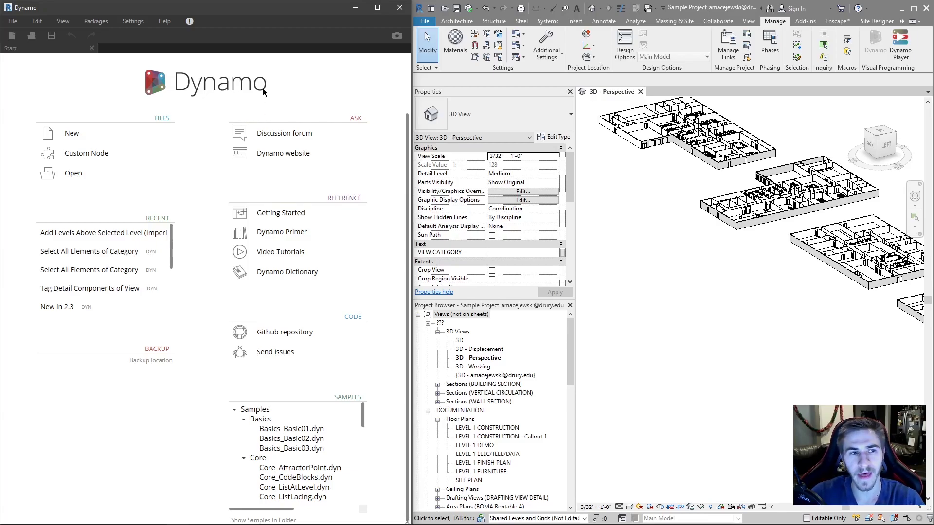
Step: Open Manage Node and Package Paths from Settings and browse the Dynamo Revit 2.3 path folder
{"action": "left_click", "coordinate": [133, 21]}
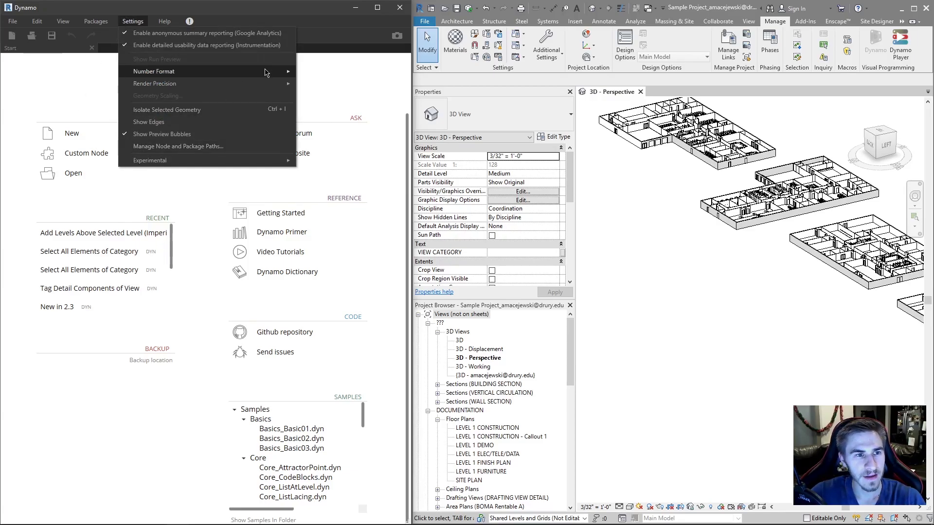
{"action": "left_click", "coordinate": [153, 147]}
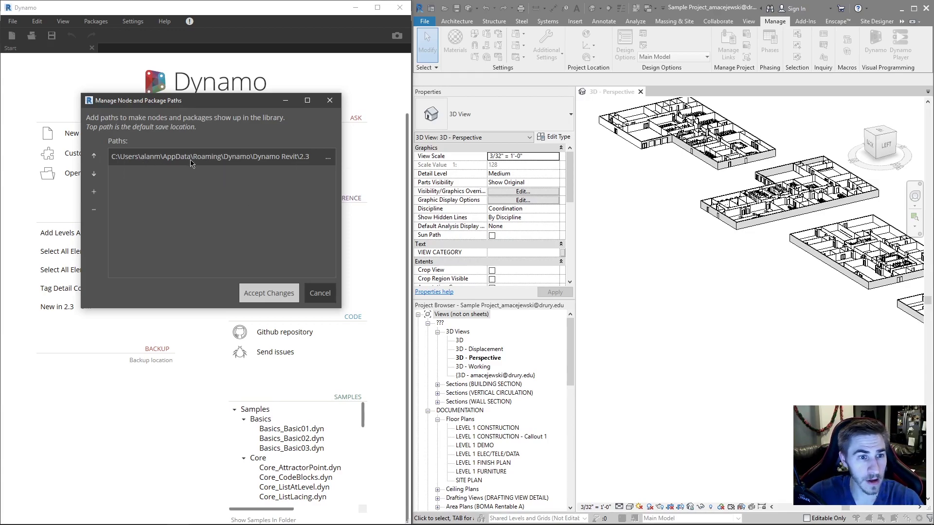
{"action": "left_click", "coordinate": [328, 158]}
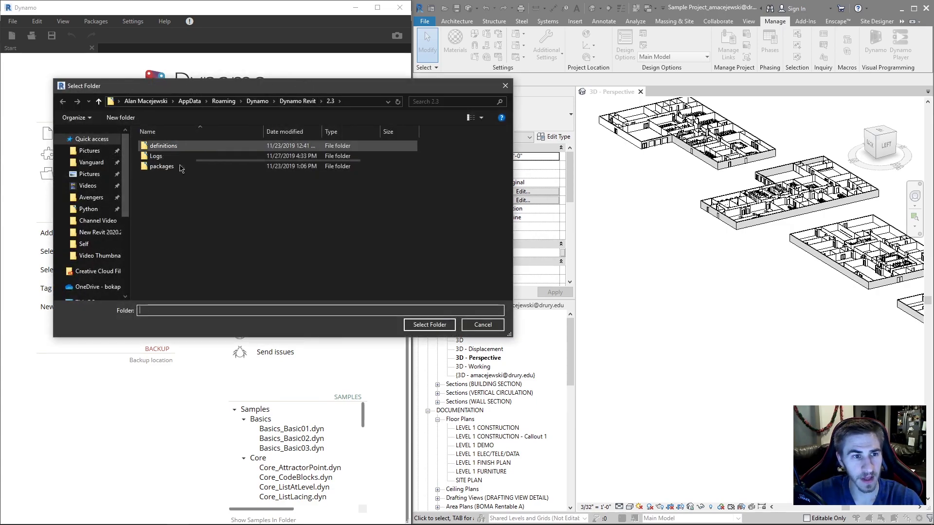
Step: Select the packages folder, then dismiss the Select Folder browser without adding a path
{"action": "left_click", "coordinate": [152, 168]}
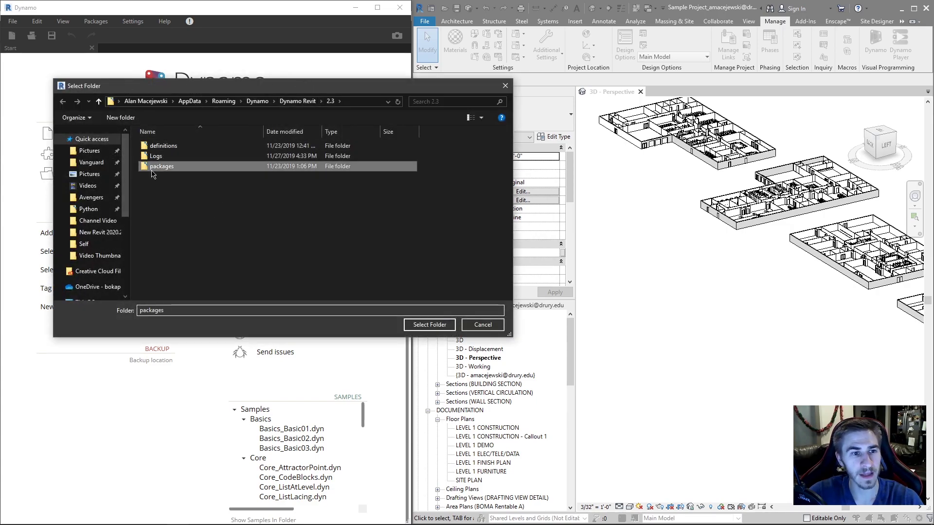
{"action": "left_click", "coordinate": [505, 90]}
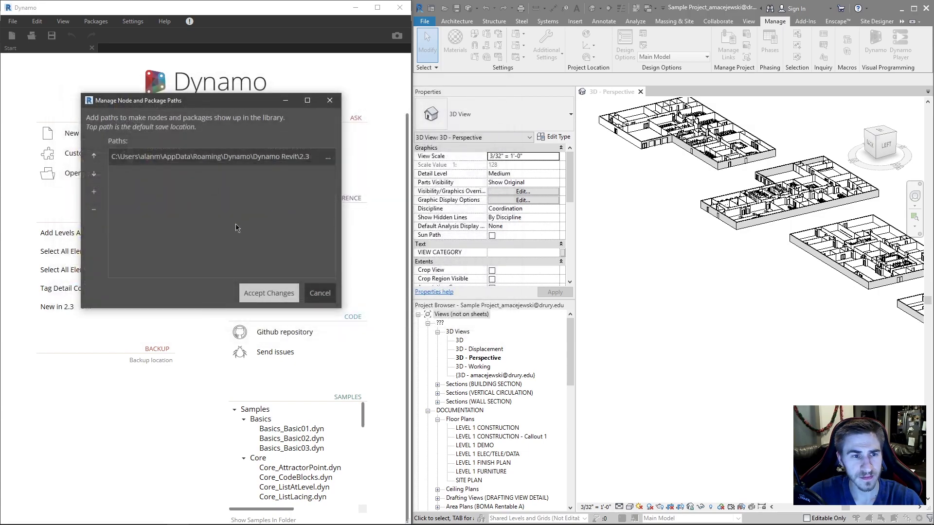
{"action": "left_click", "coordinate": [96, 194]}
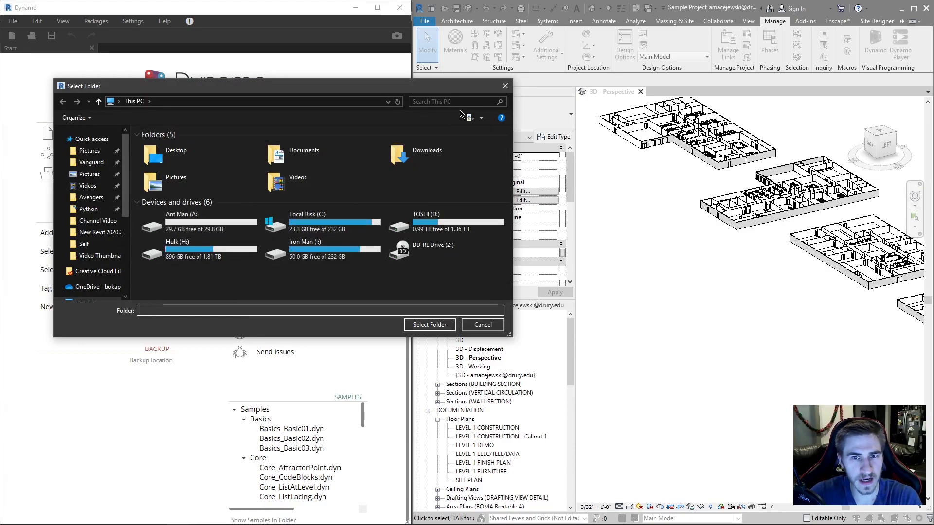
{"action": "left_click", "coordinate": [505, 86]}
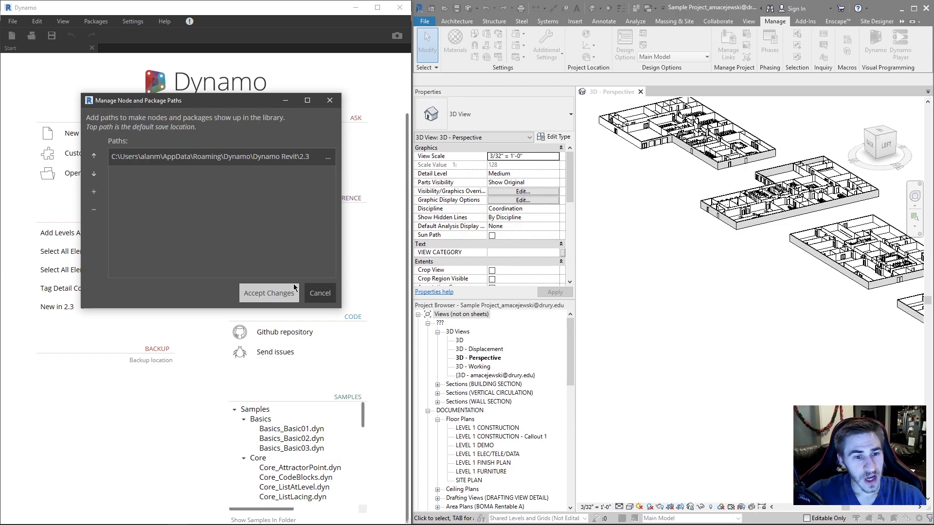
Step: Accept the unchanged package paths, keeping only the Dynamo Revit 2.3 path
{"action": "left_click", "coordinate": [276, 294]}
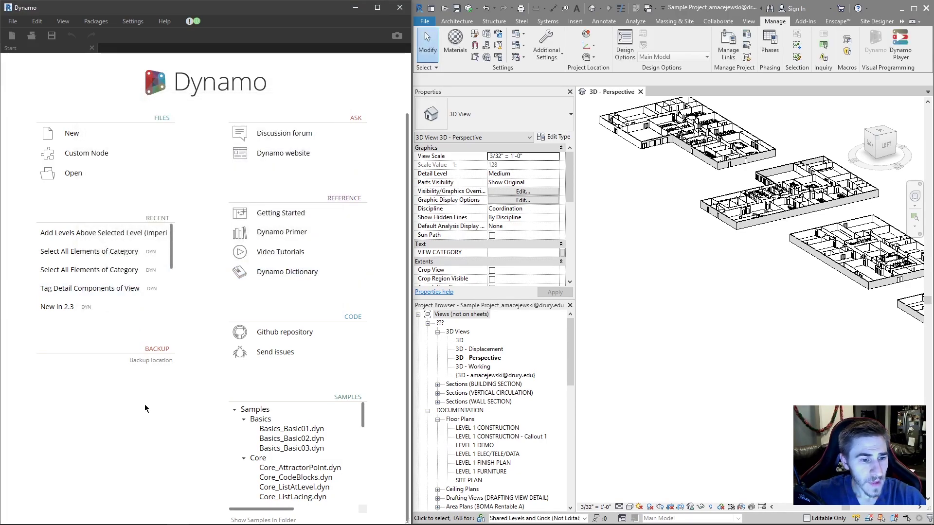